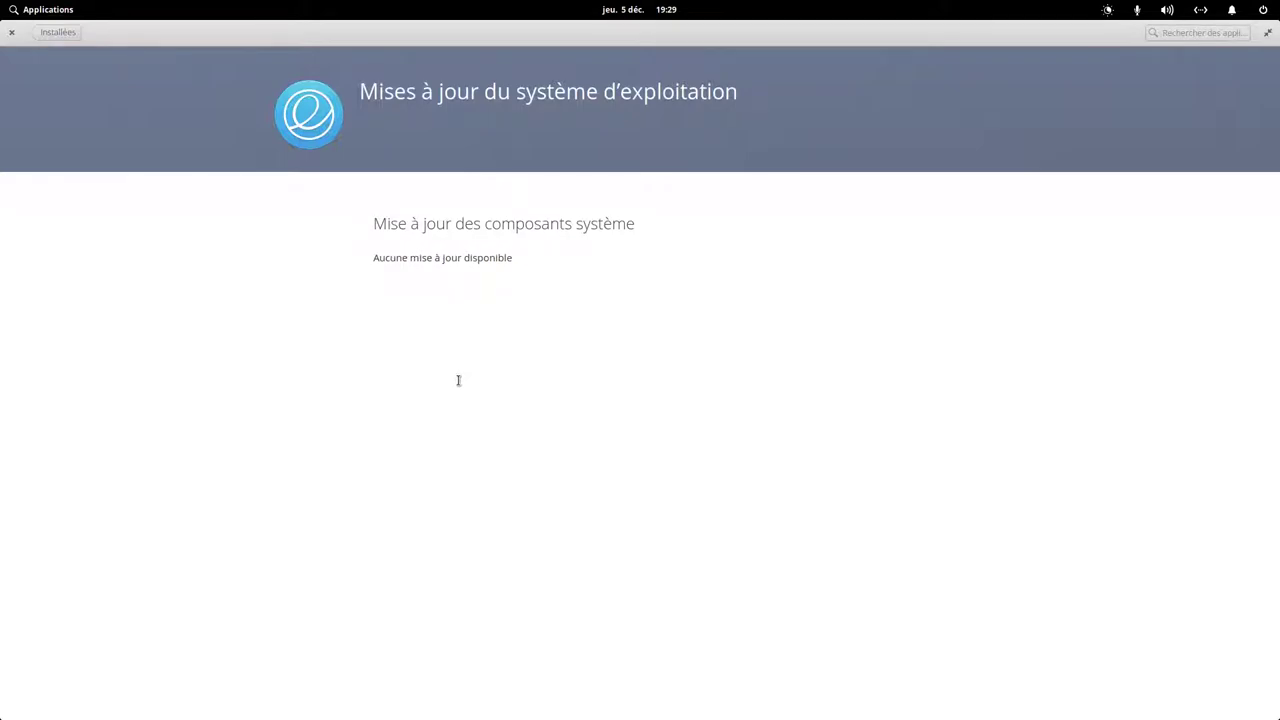
- Close the app centre, rerun neofetch in the terminal to check the system details, and close the terminal
click(12, 34)
click(818, 697)
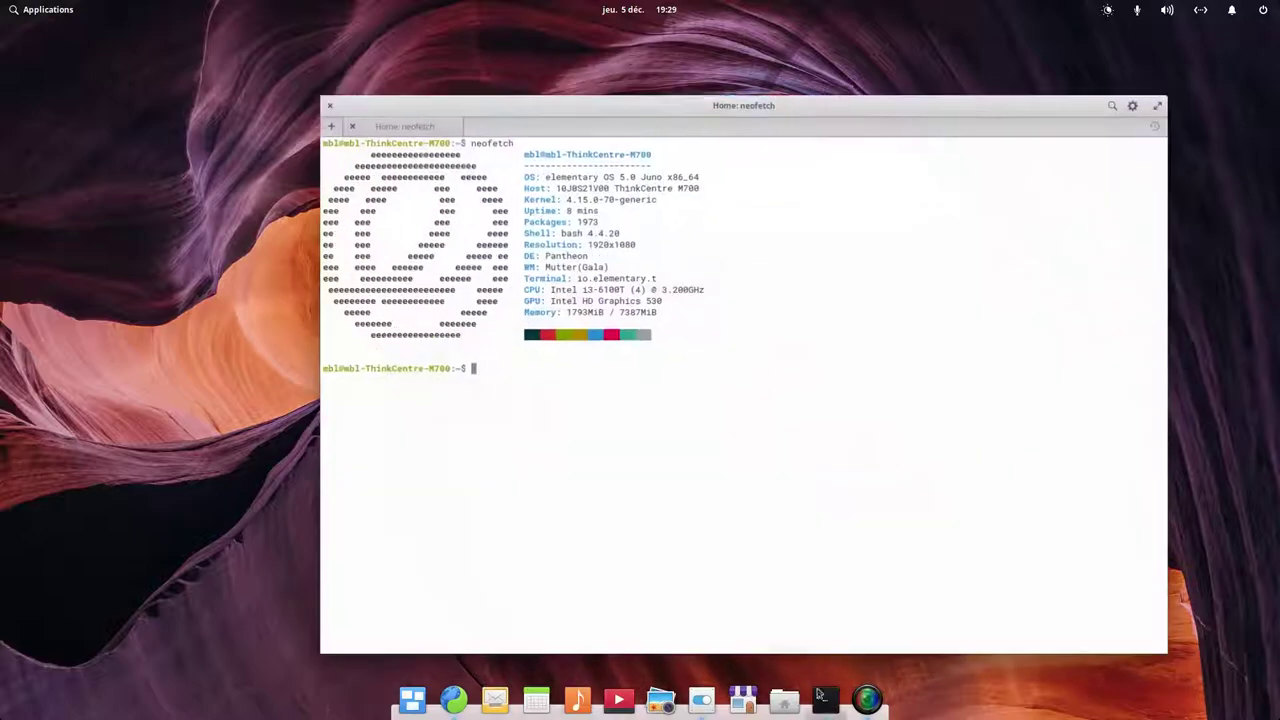
key(Up)
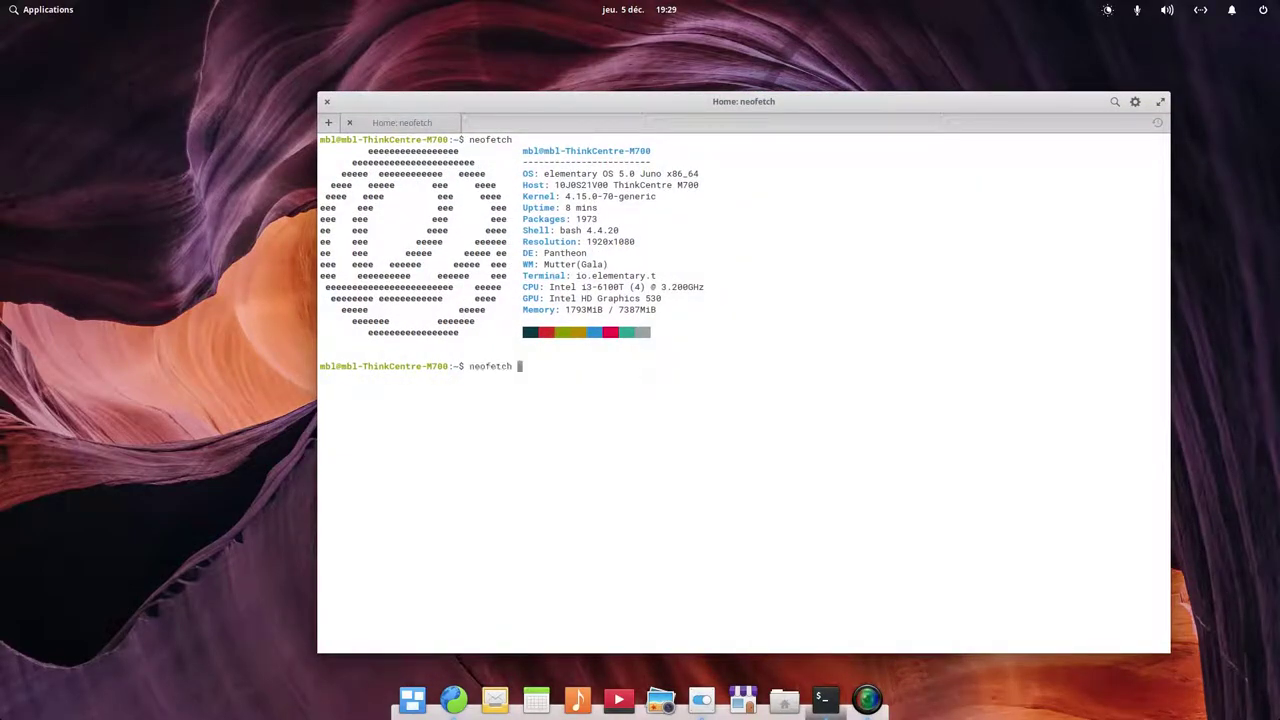
key(Return)
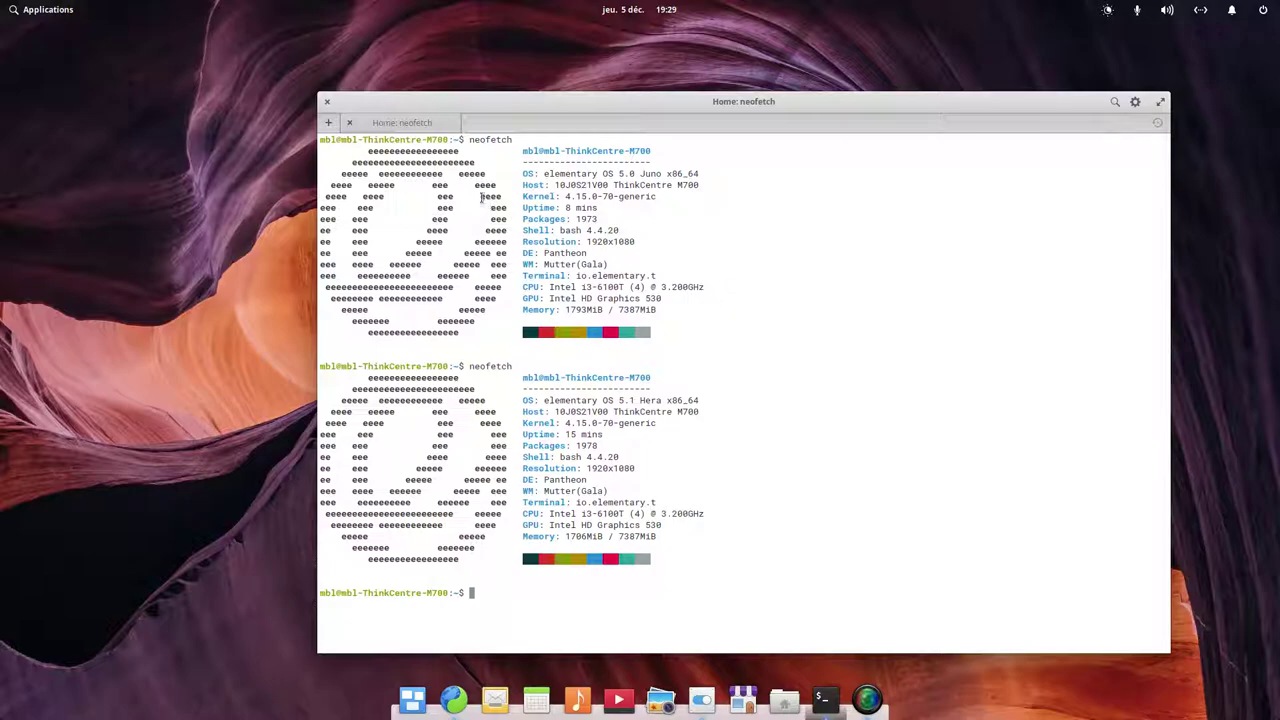
click(328, 104)
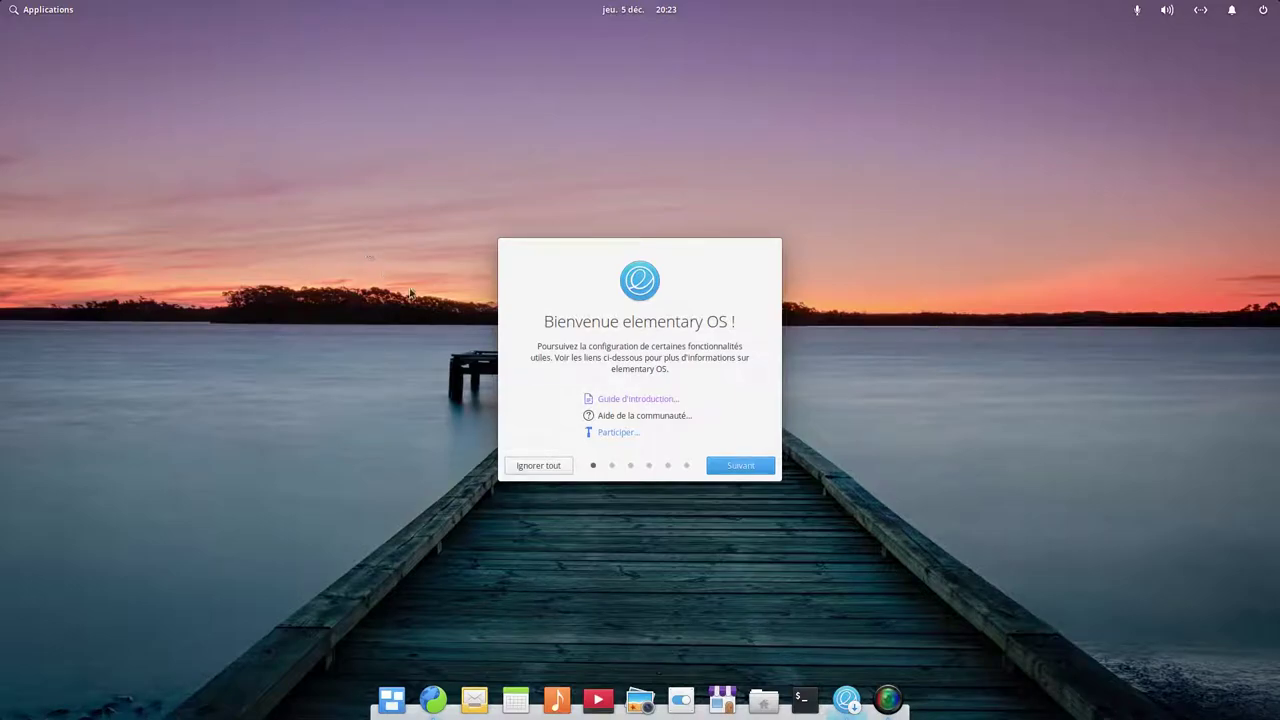
- Start the elementary OS onboarding, turn off location services, and continue to the Mode nuit page
click(741, 466)
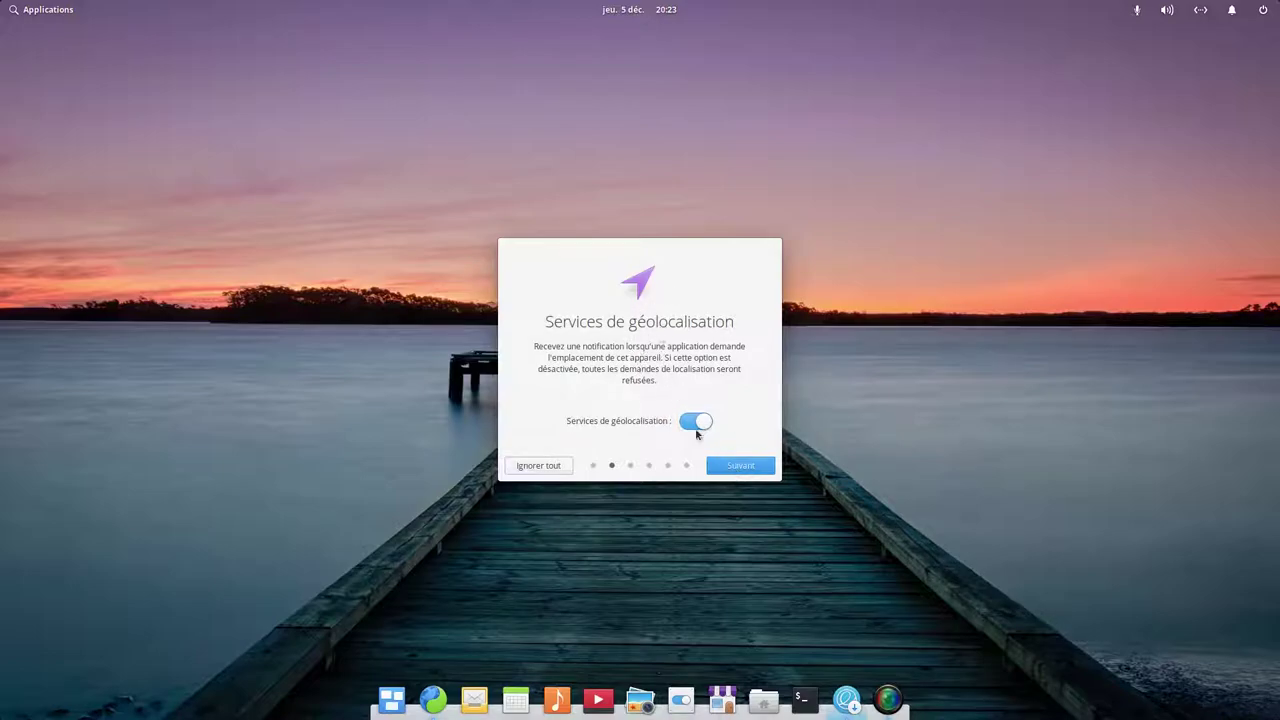
click(692, 422)
click(748, 465)
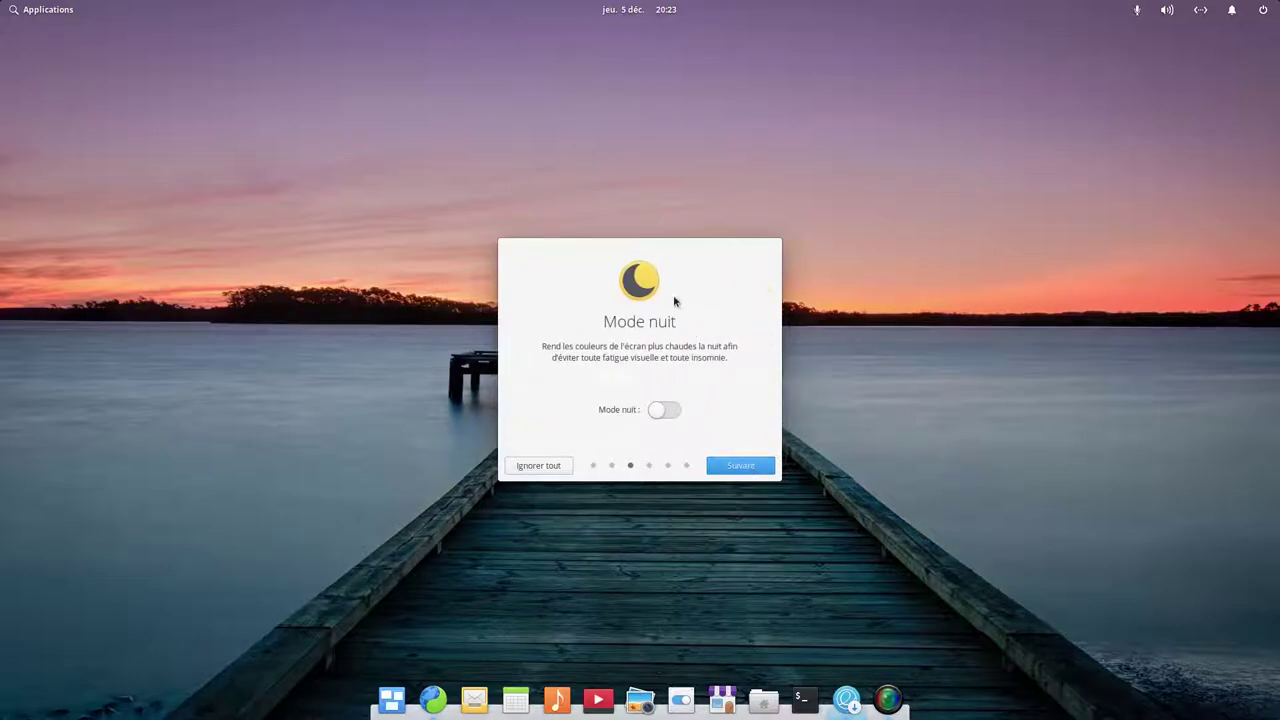
- Switch night mode on and back off, and continue to the Nettoyage page
click(666, 412)
click(668, 411)
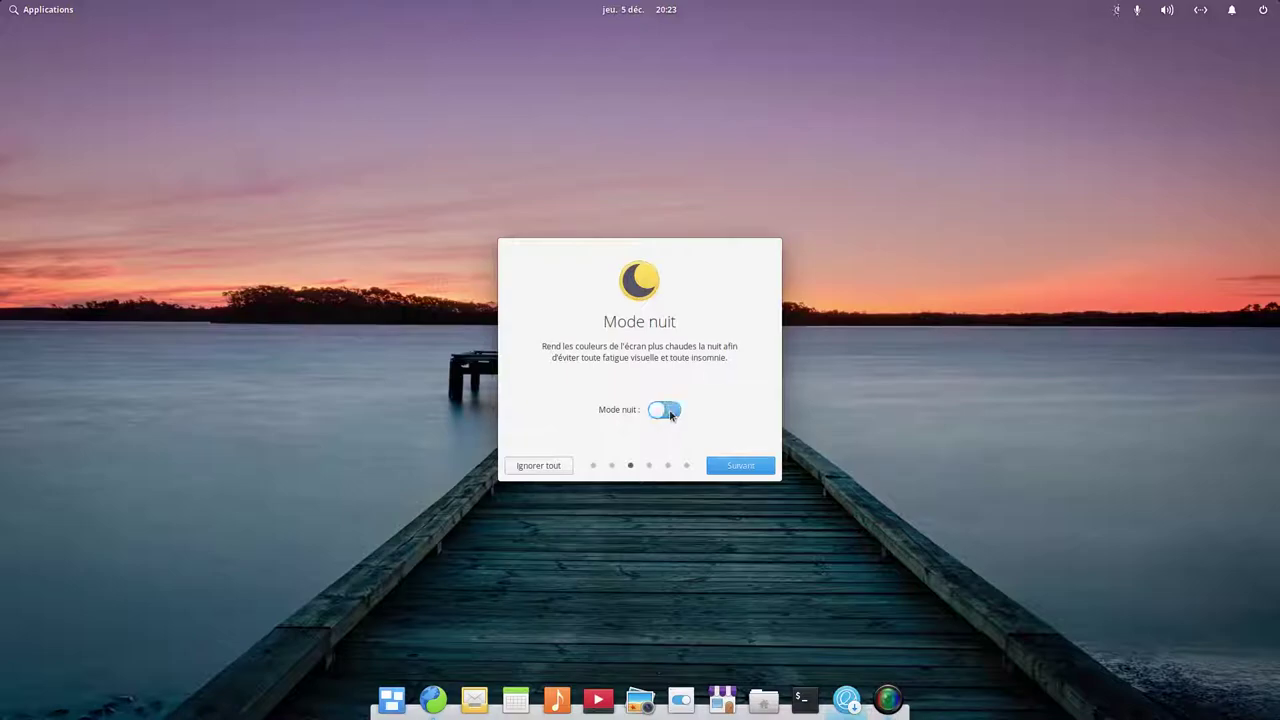
click(741, 466)
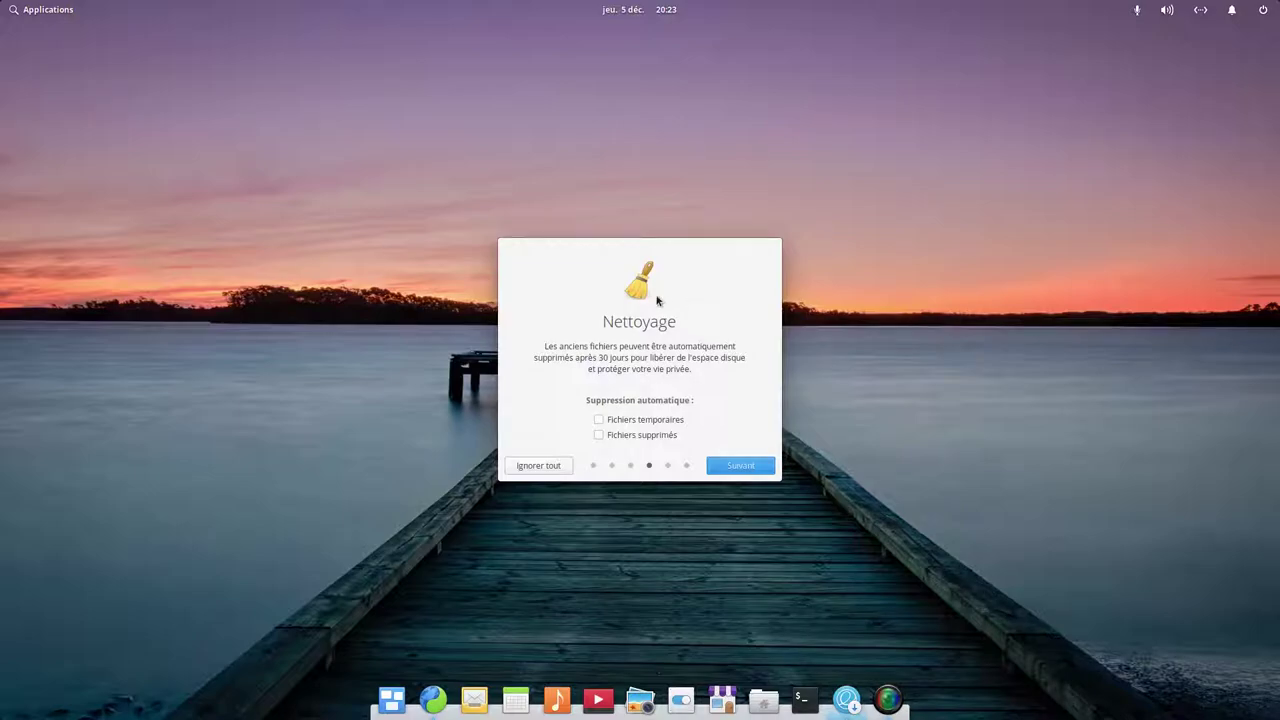
- Enable and disable again automatic deletion of temporary and deleted files, and continue to the Obtenez des applications page
click(600, 420)
click(599, 435)
click(632, 435)
click(624, 420)
click(738, 468)
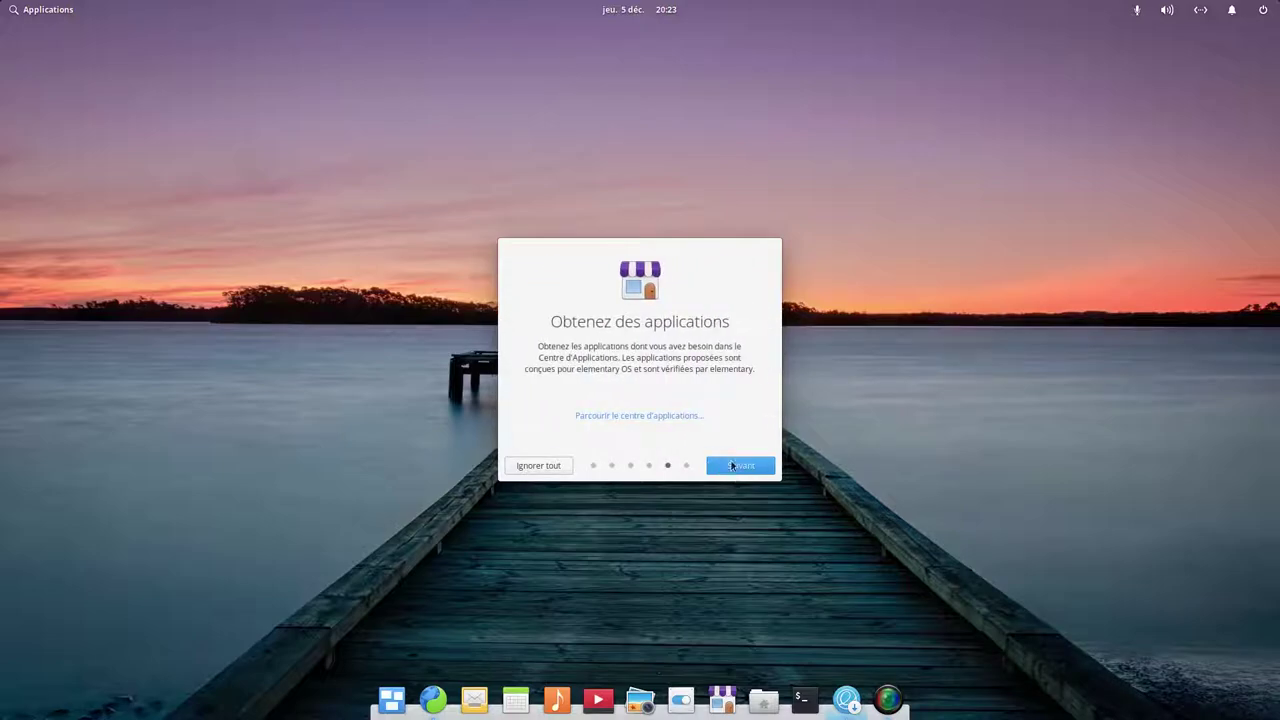
- Open the app centre from the onboarding page and browse its Audio and Vidéo categories
click(638, 418)
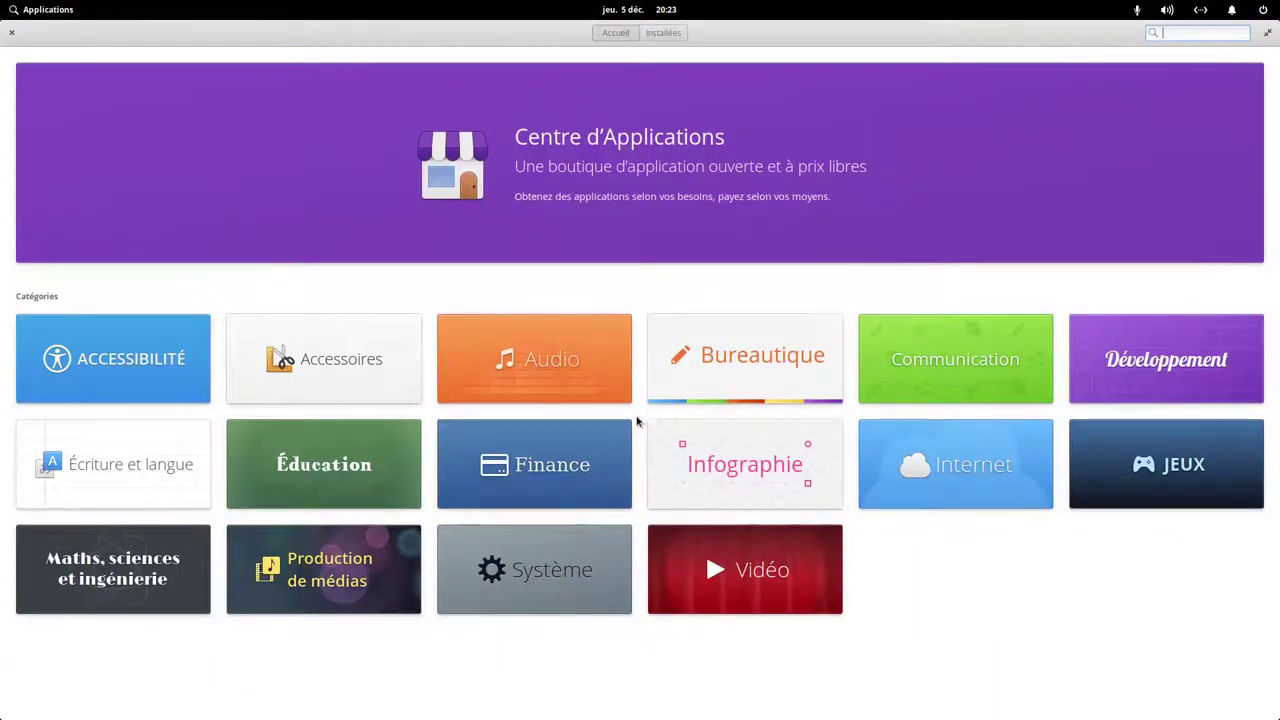
click(543, 358)
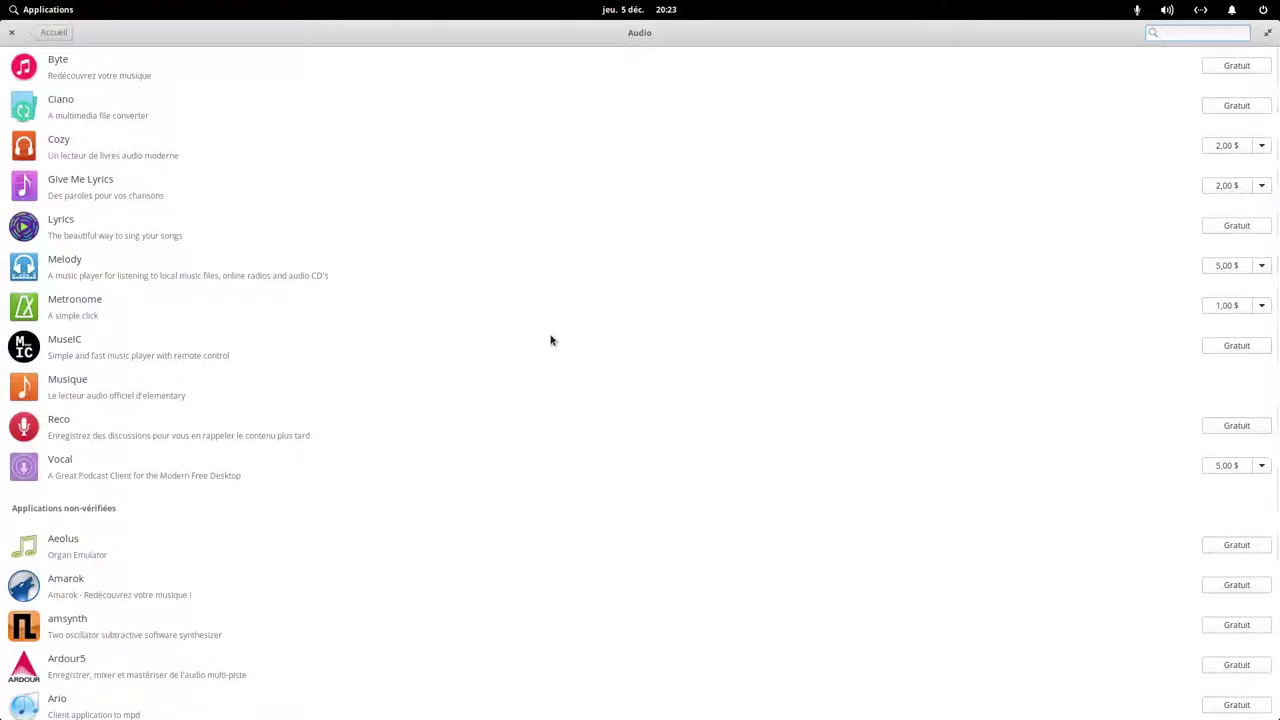
click(55, 34)
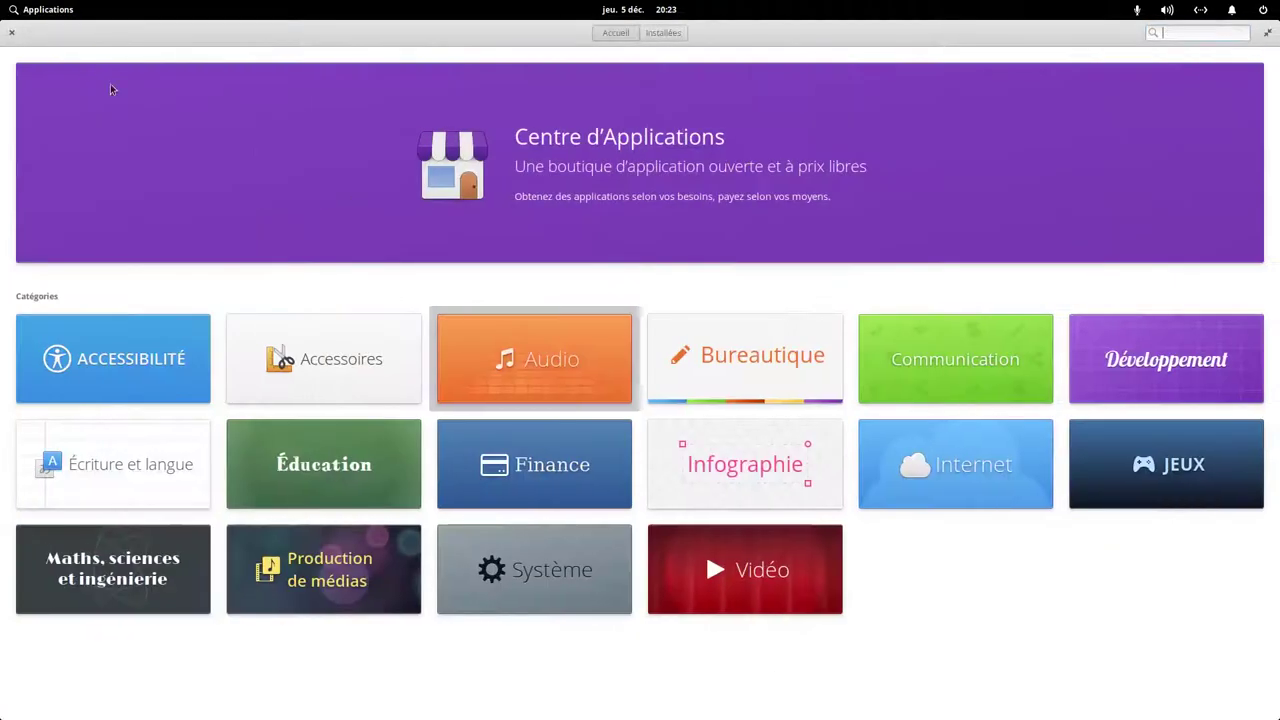
click(742, 581)
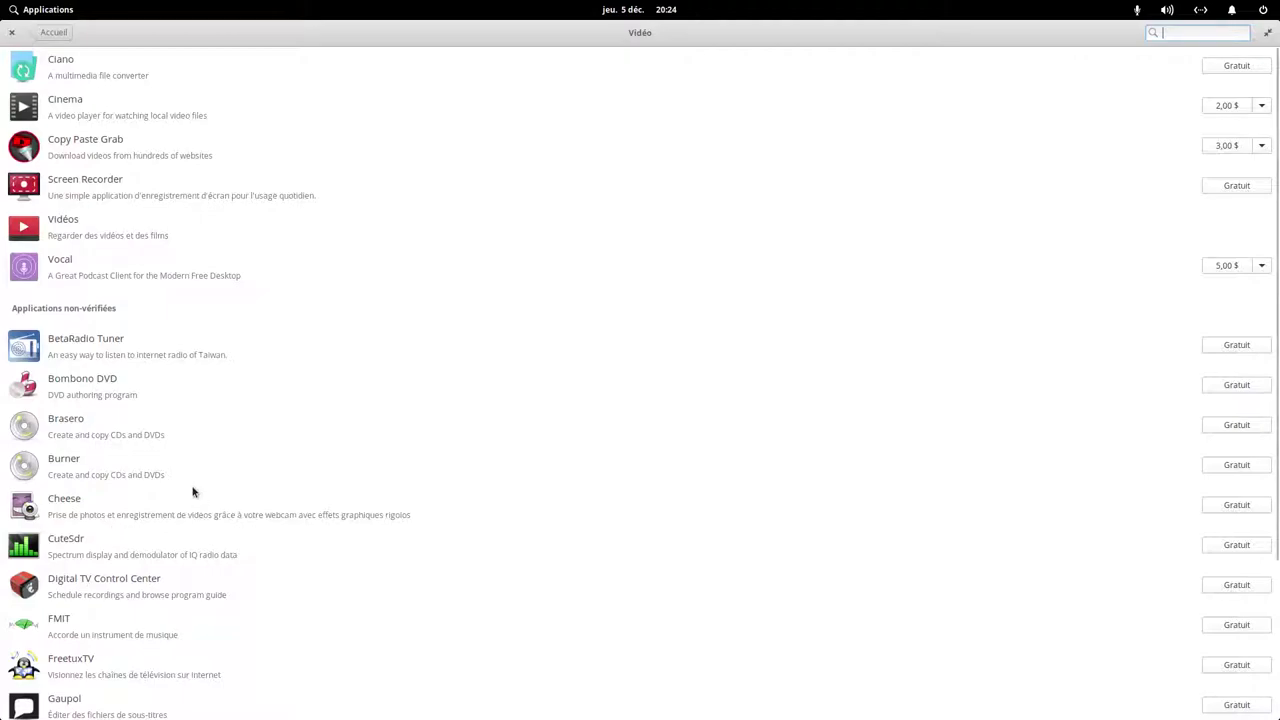
- Try to install the free apps Burner and Ciano, cancelling each authentication request
click(1236, 465)
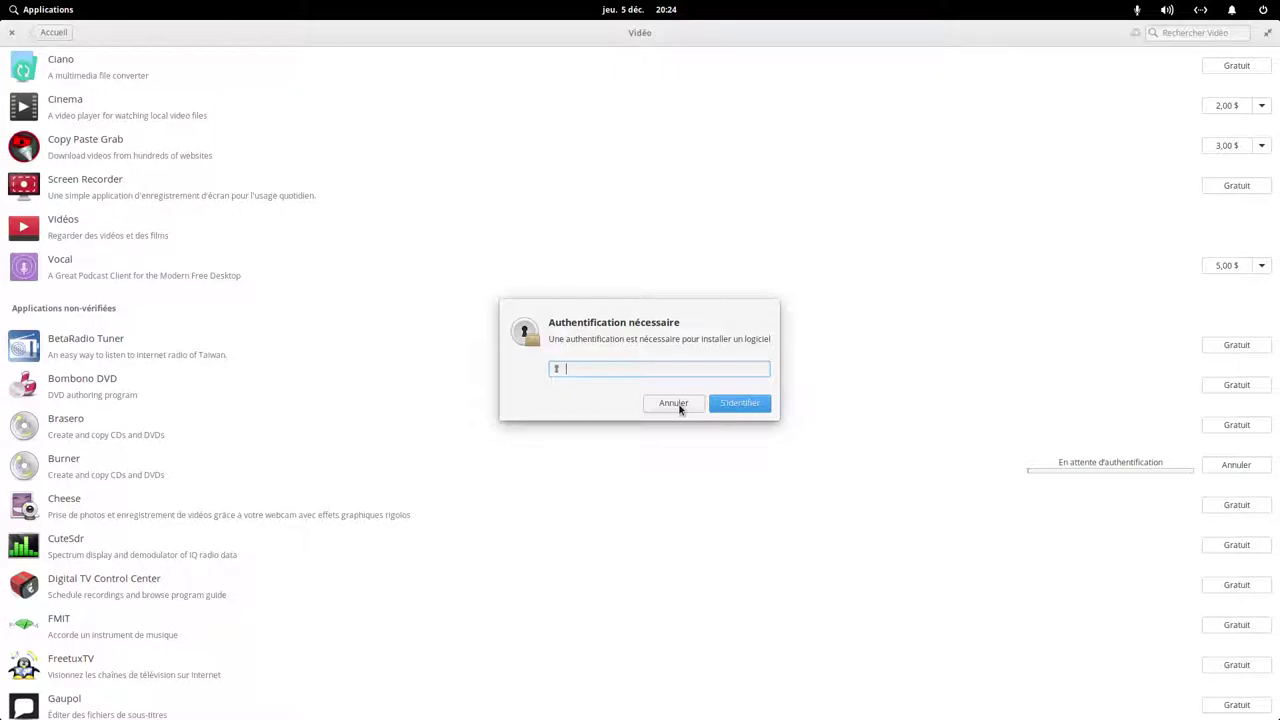
click(678, 406)
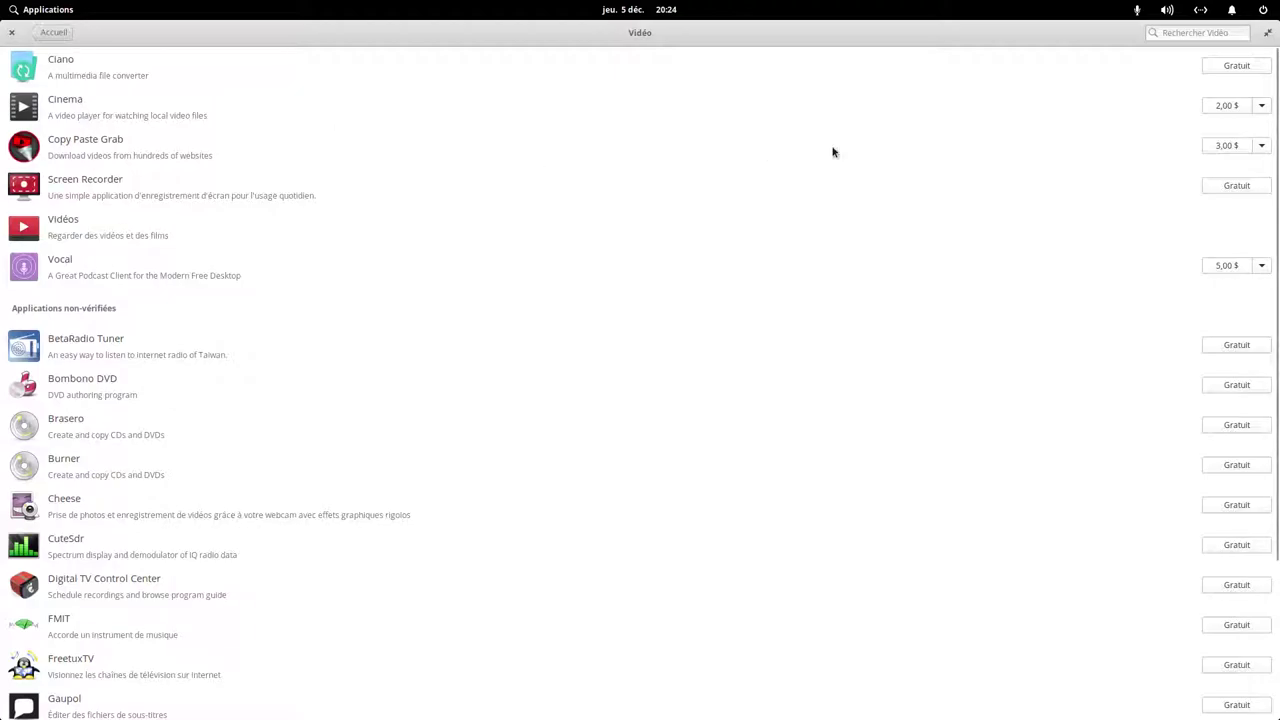
click(1238, 68)
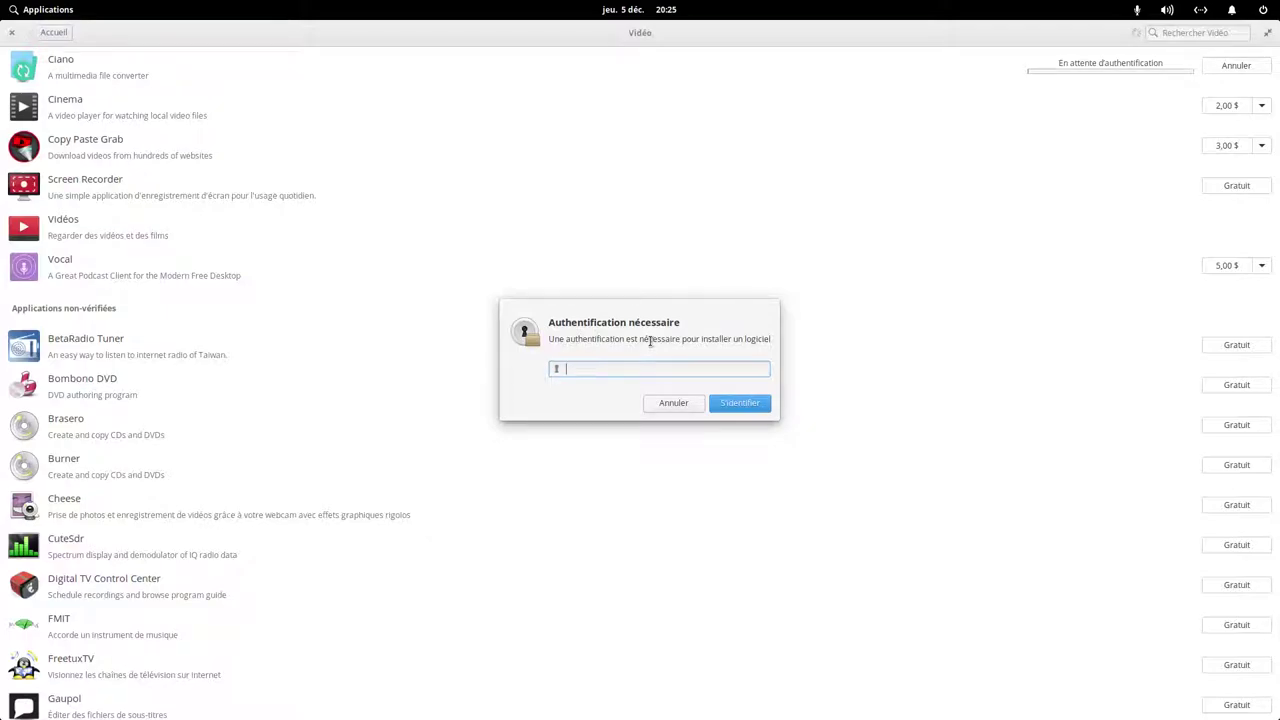
click(673, 403)
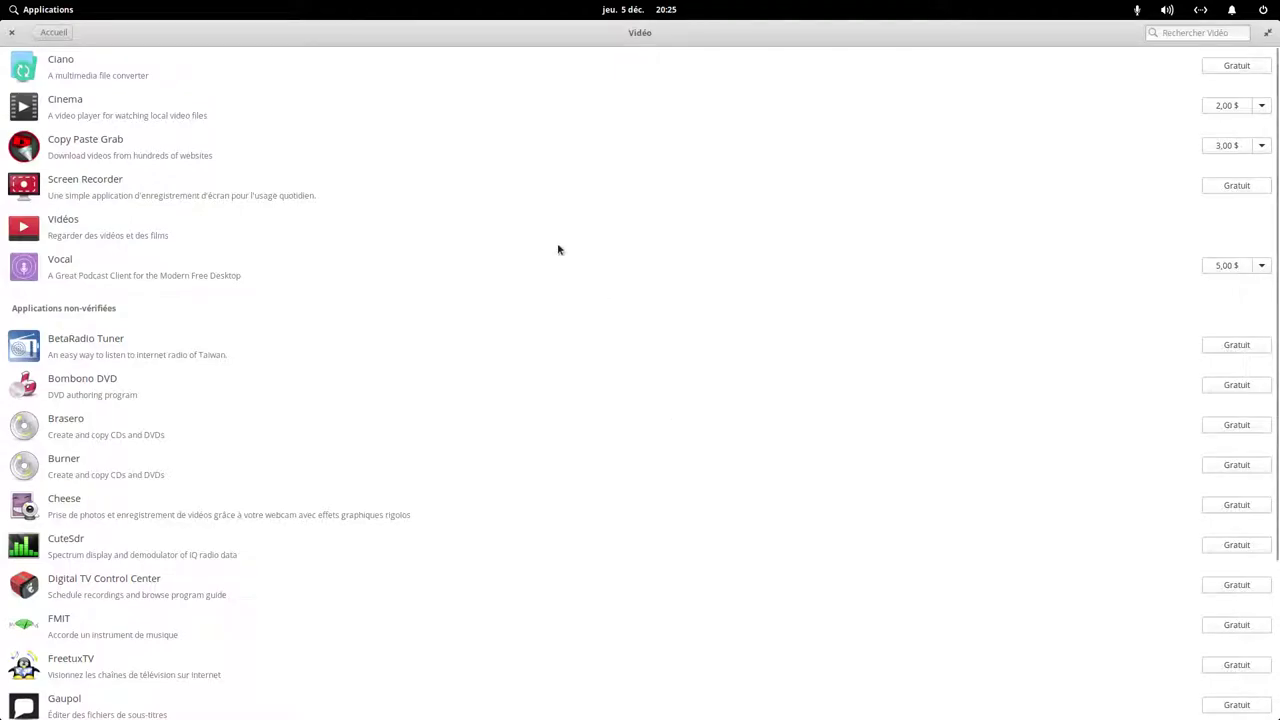
- Look through the Accessibilité and Jeux app categories, and close the app centre
click(62, 32)
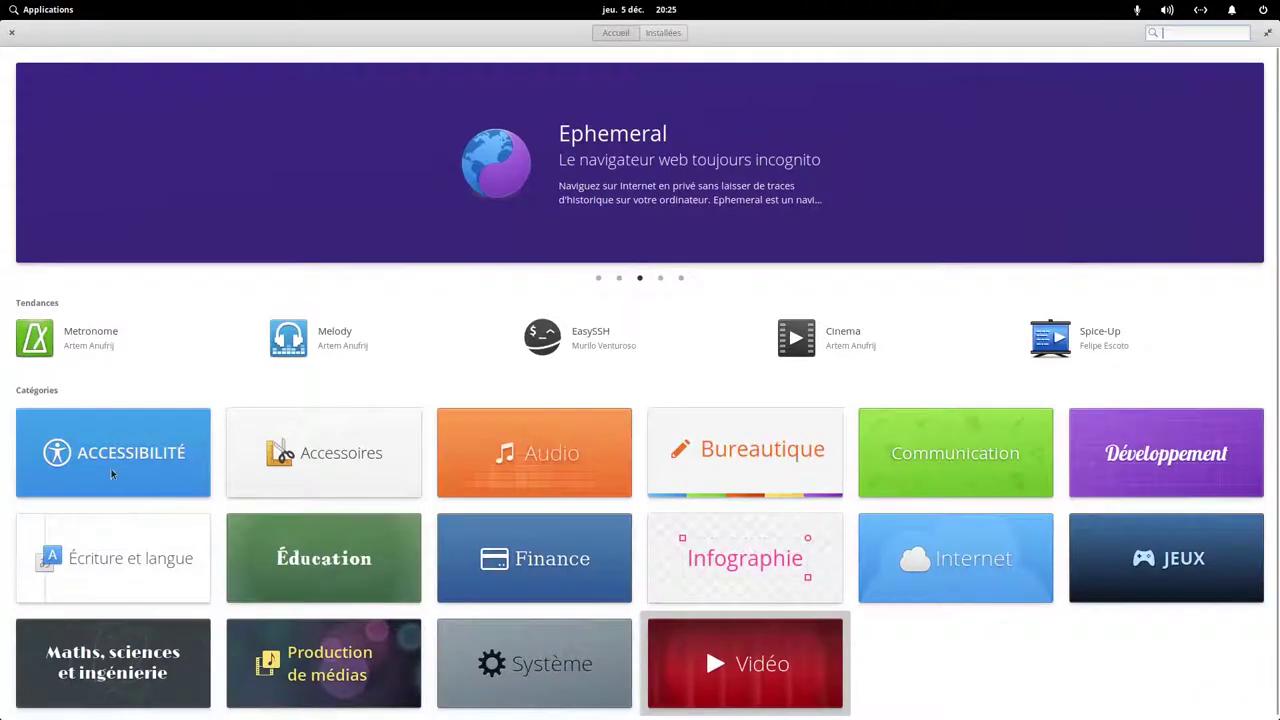
click(107, 470)
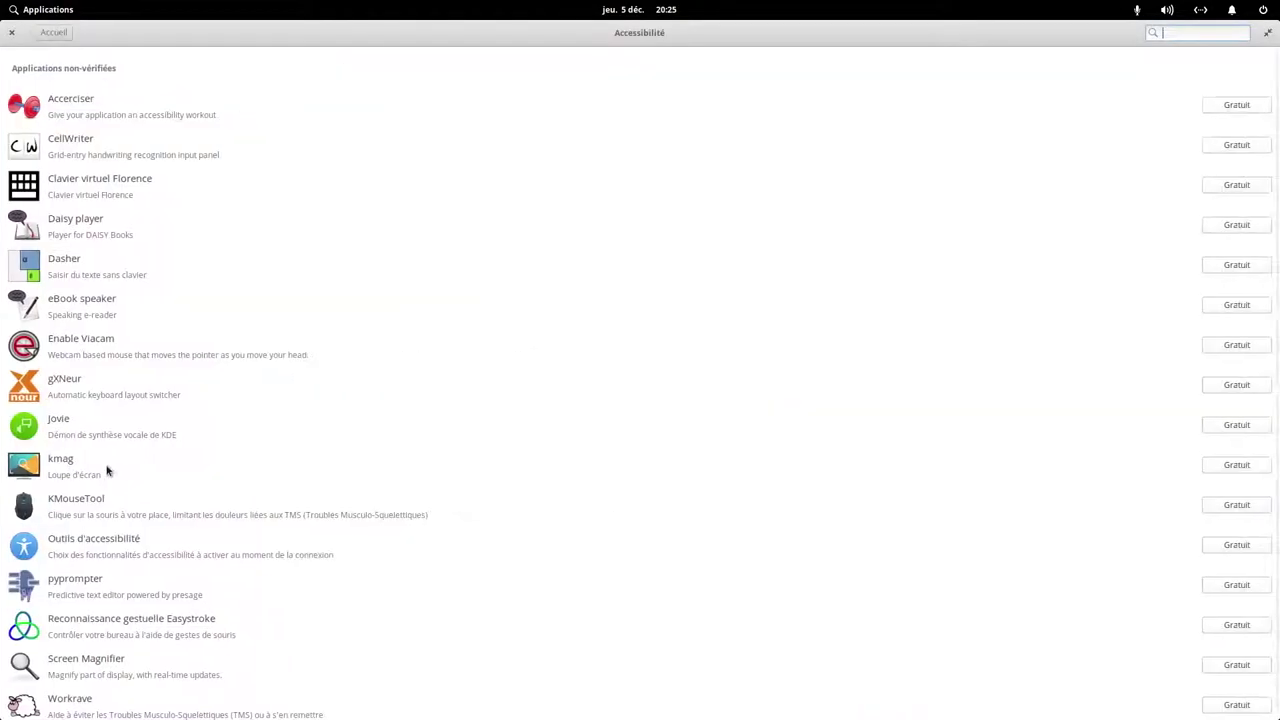
click(53, 32)
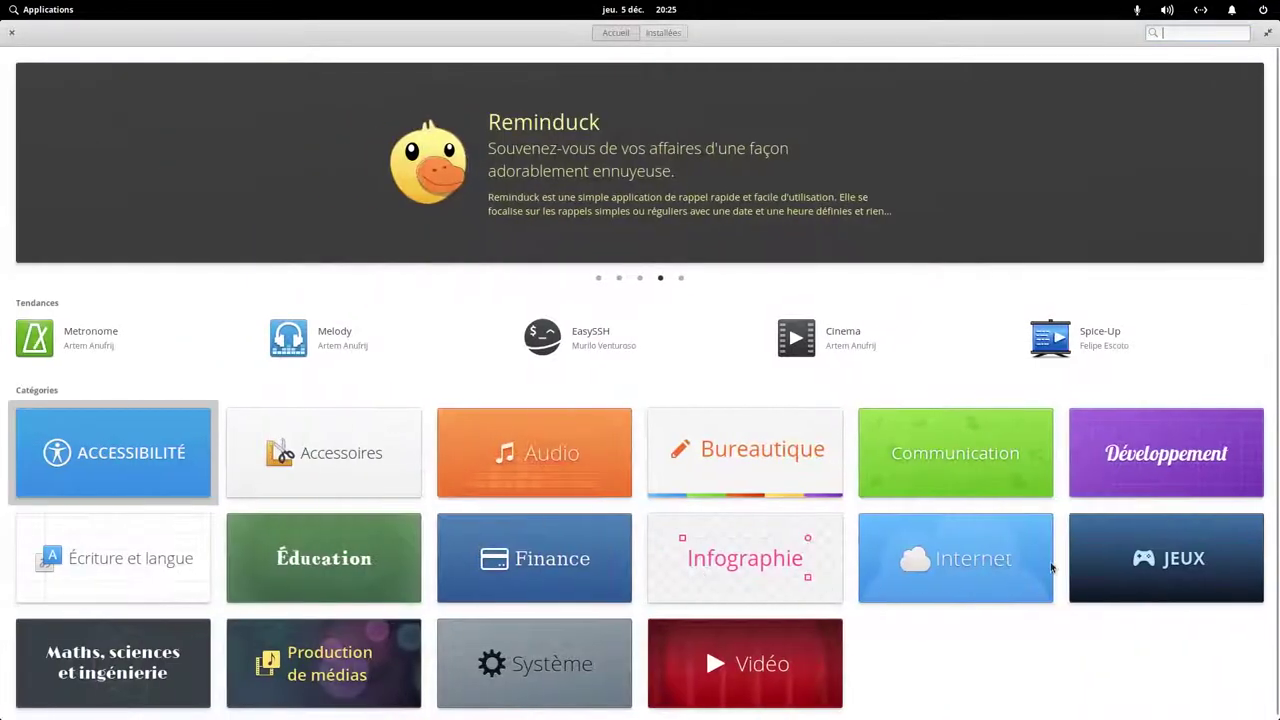
click(1150, 594)
click(53, 32)
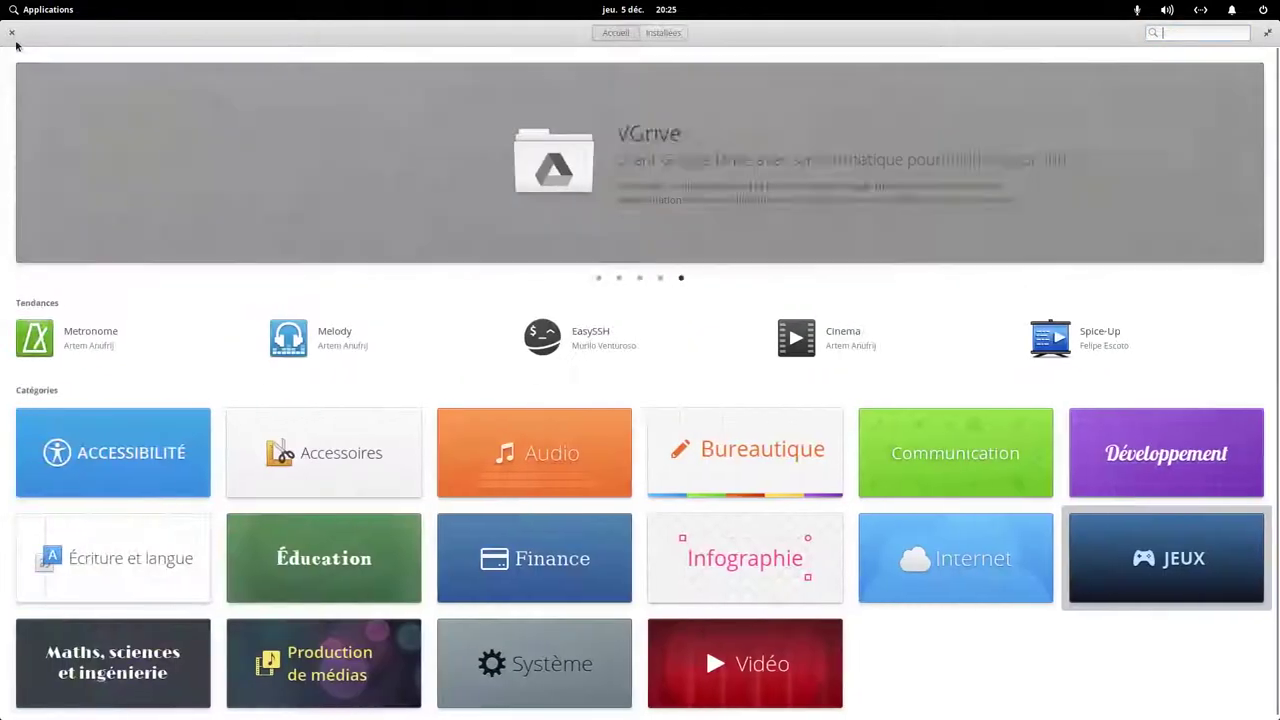
click(11, 32)
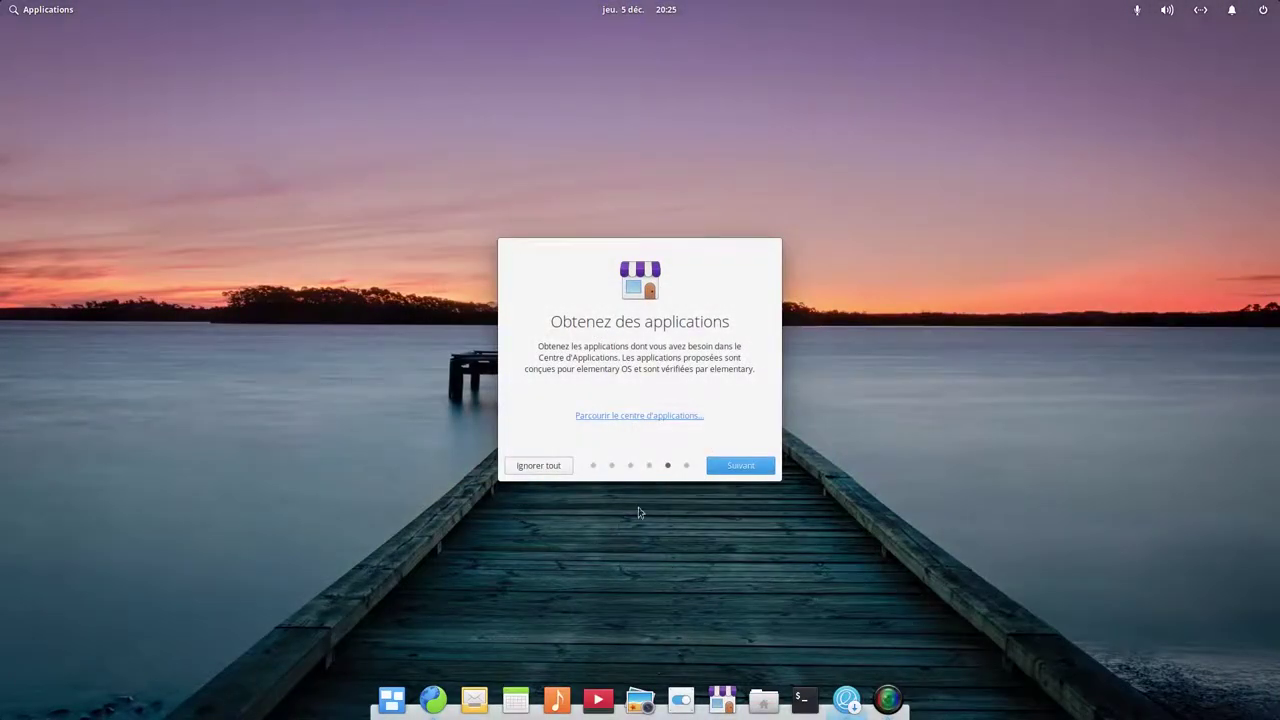
- Advance to the final onboarding page, open the system settings from it, check the À propos information, and close the settings
click(750, 466)
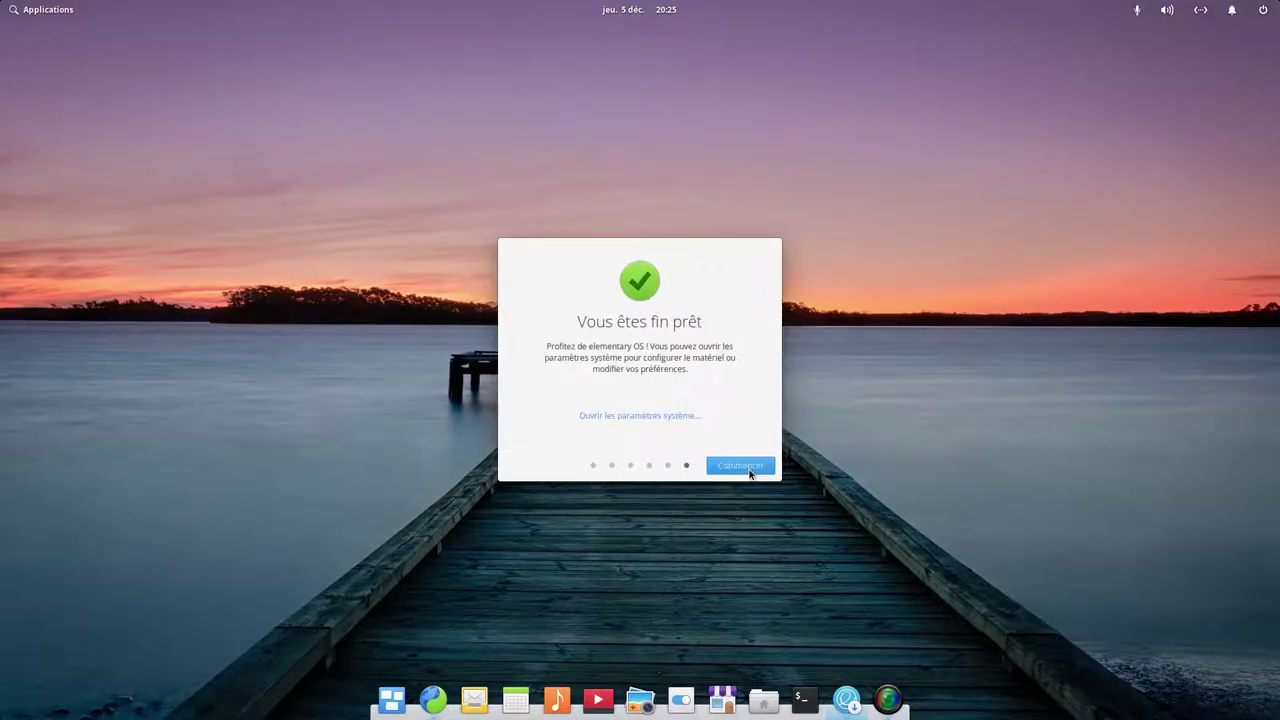
click(655, 415)
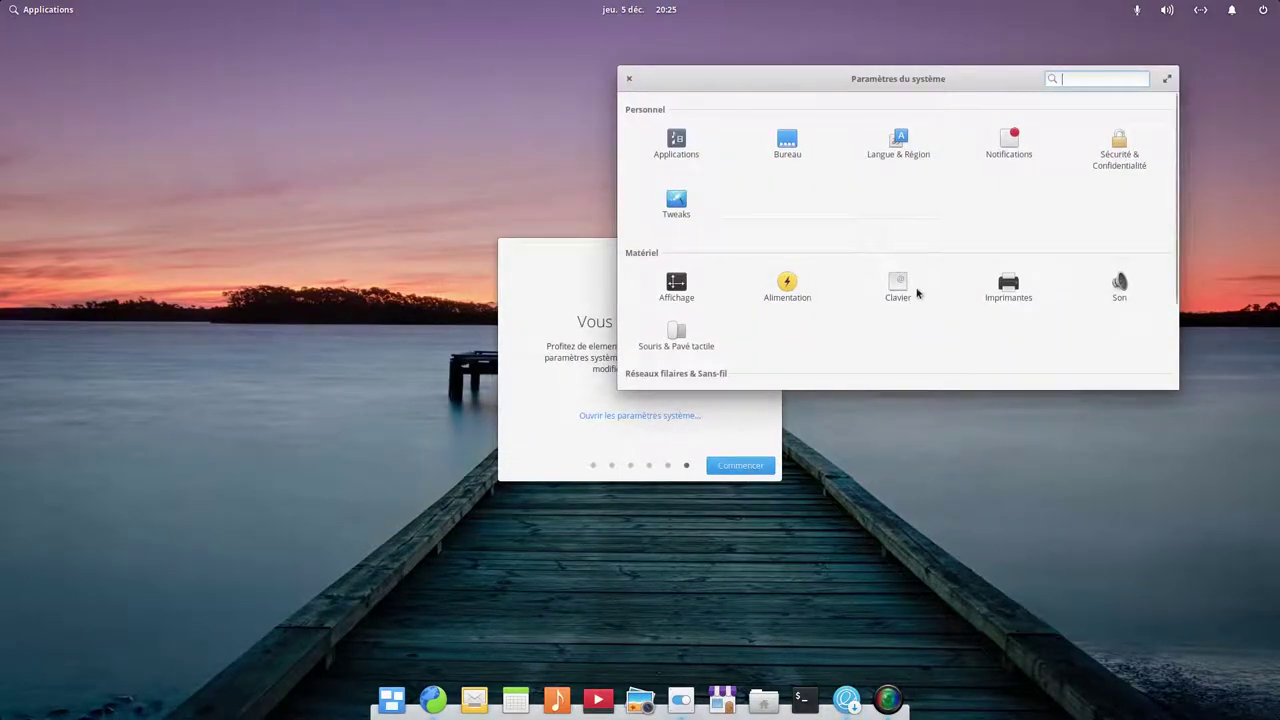
scroll(920, 298, down, 3)
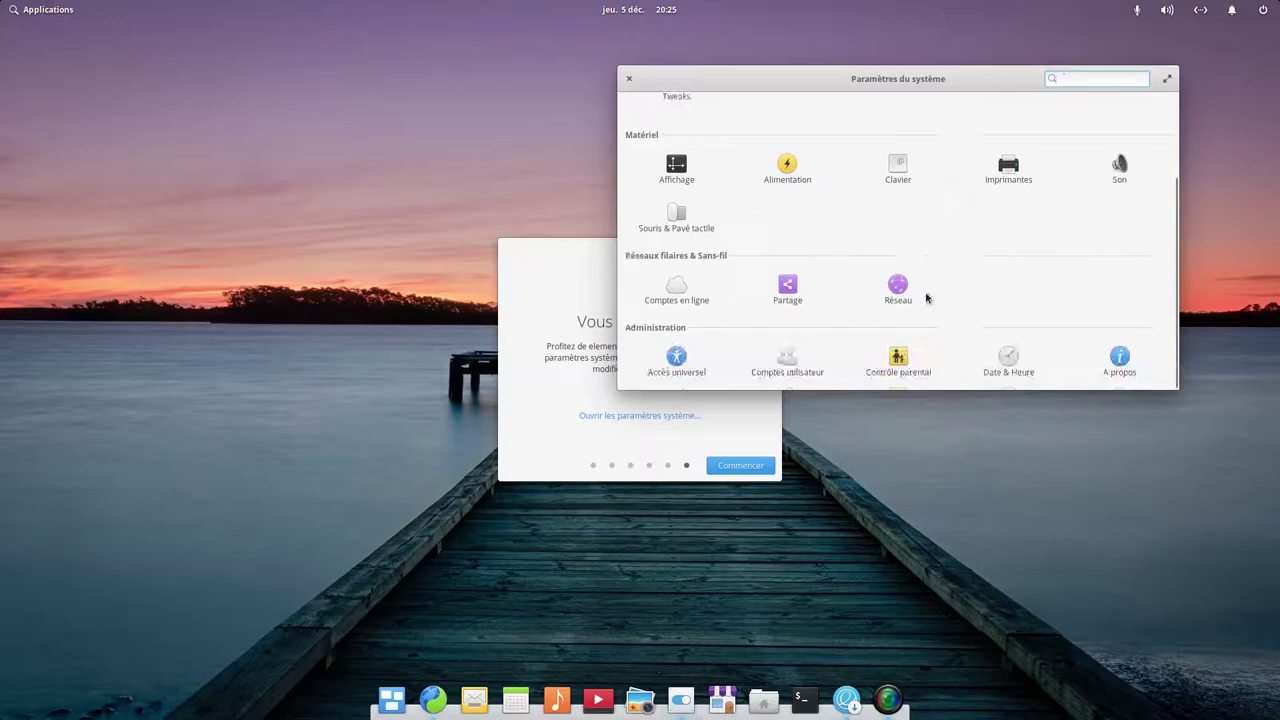
click(1130, 366)
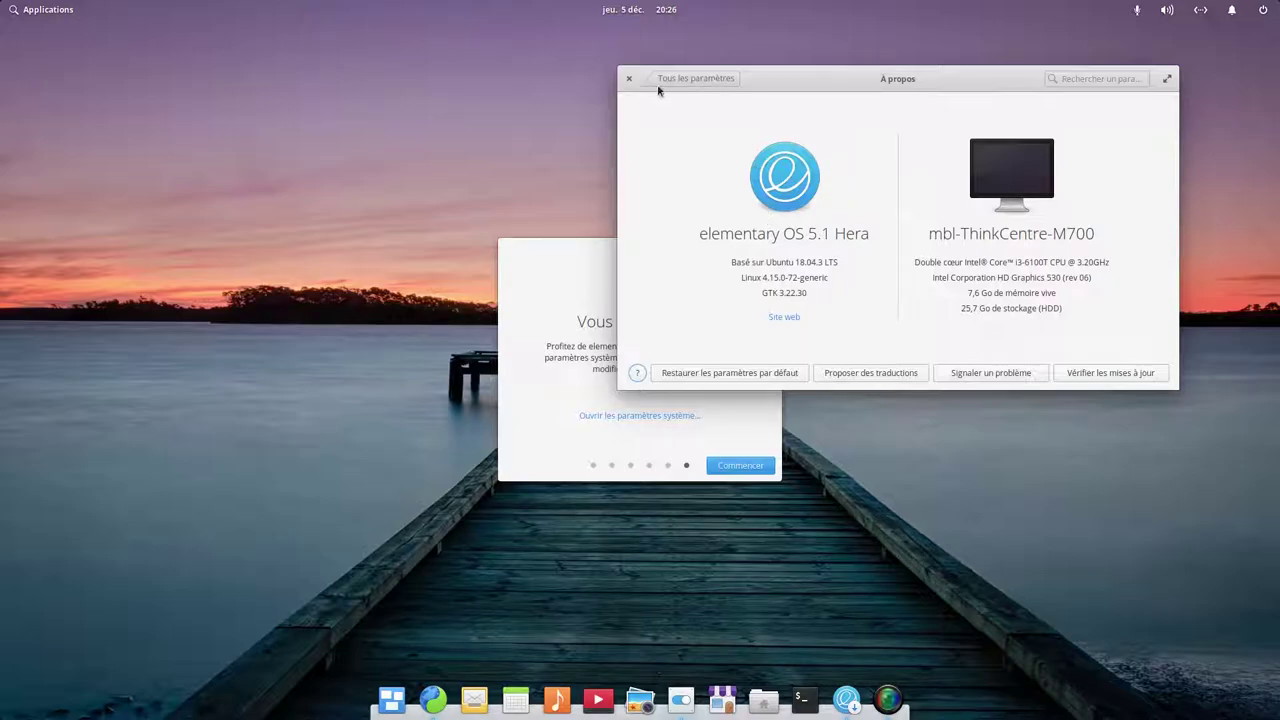
click(629, 78)
- Run neofetch in a new terminal window to check the system details, and close the terminal
click(805, 700)
text(neofetch)
key(Return)
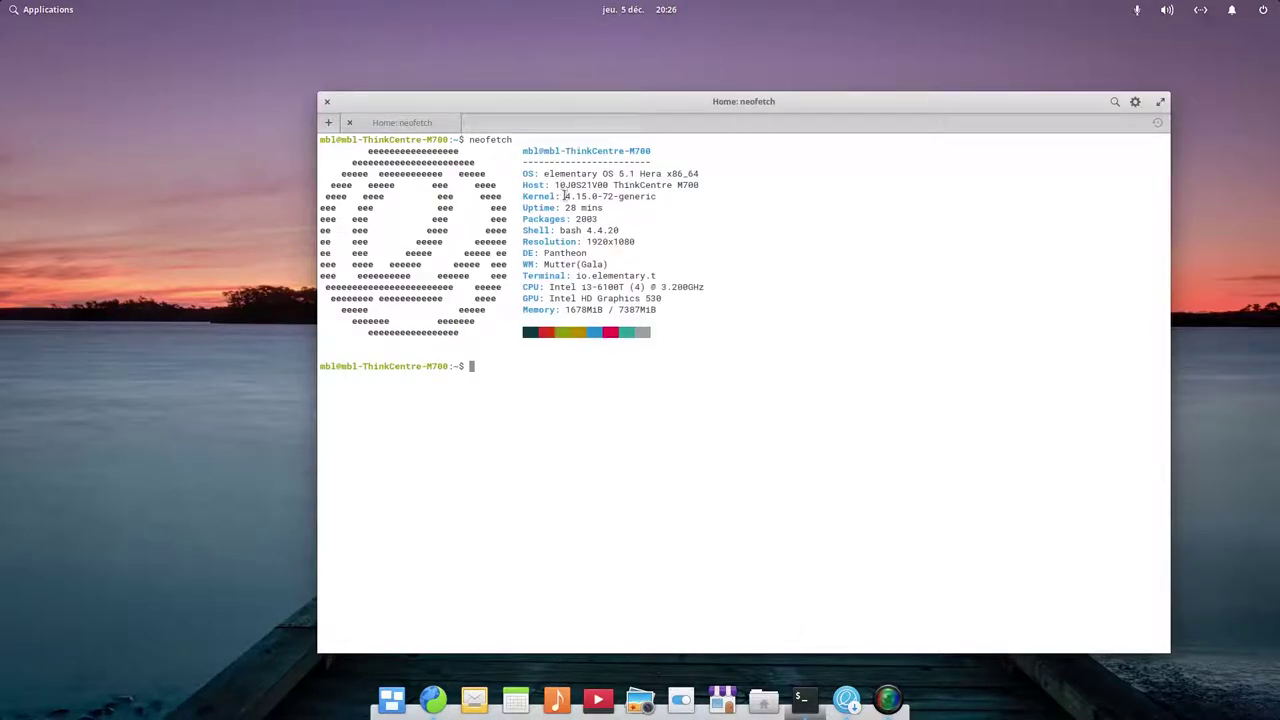
click(326, 101)
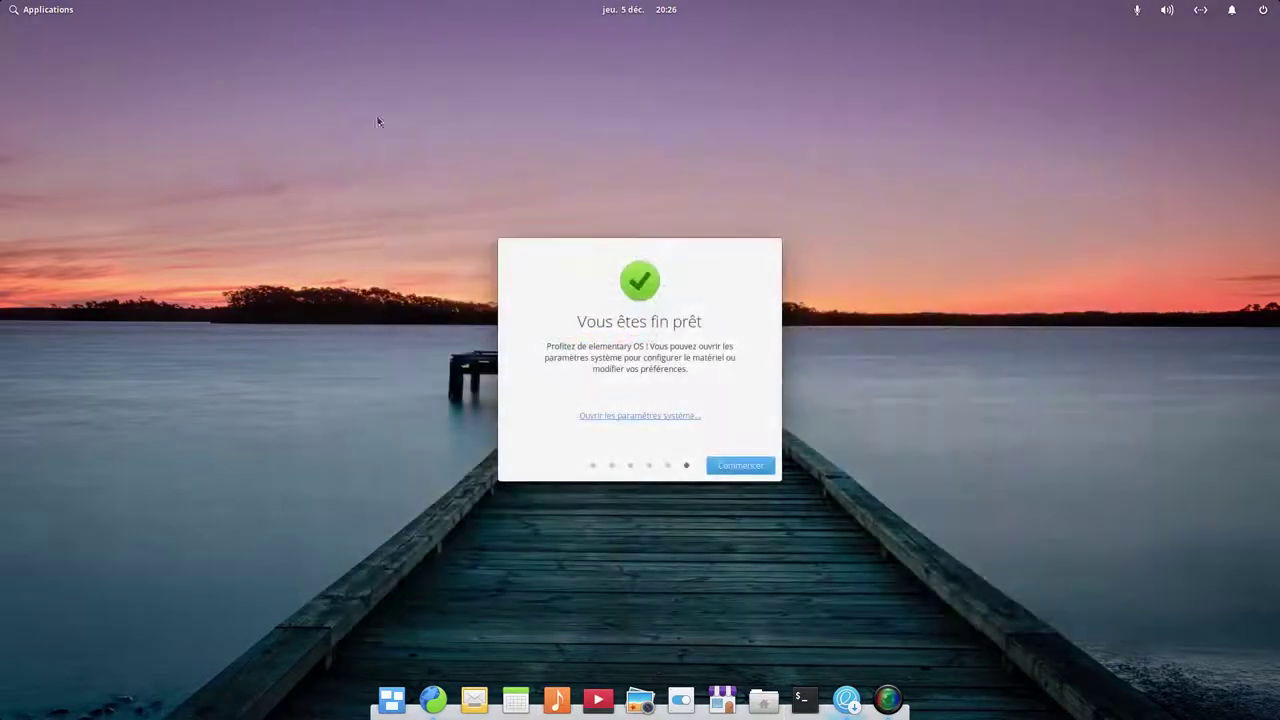
- Finish the onboarding and review the Historique, Verrouillage and Pare-feu pages of the Sécurité & Confidentialité settings
click(738, 464)
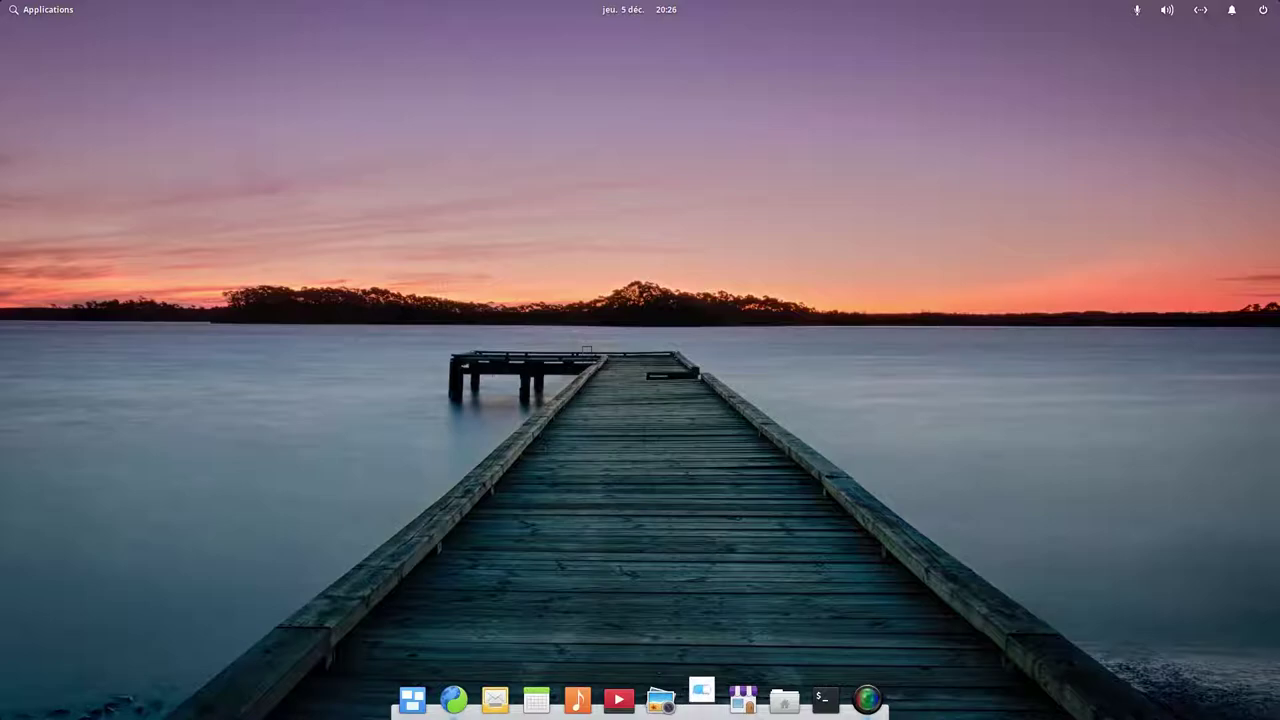
click(703, 700)
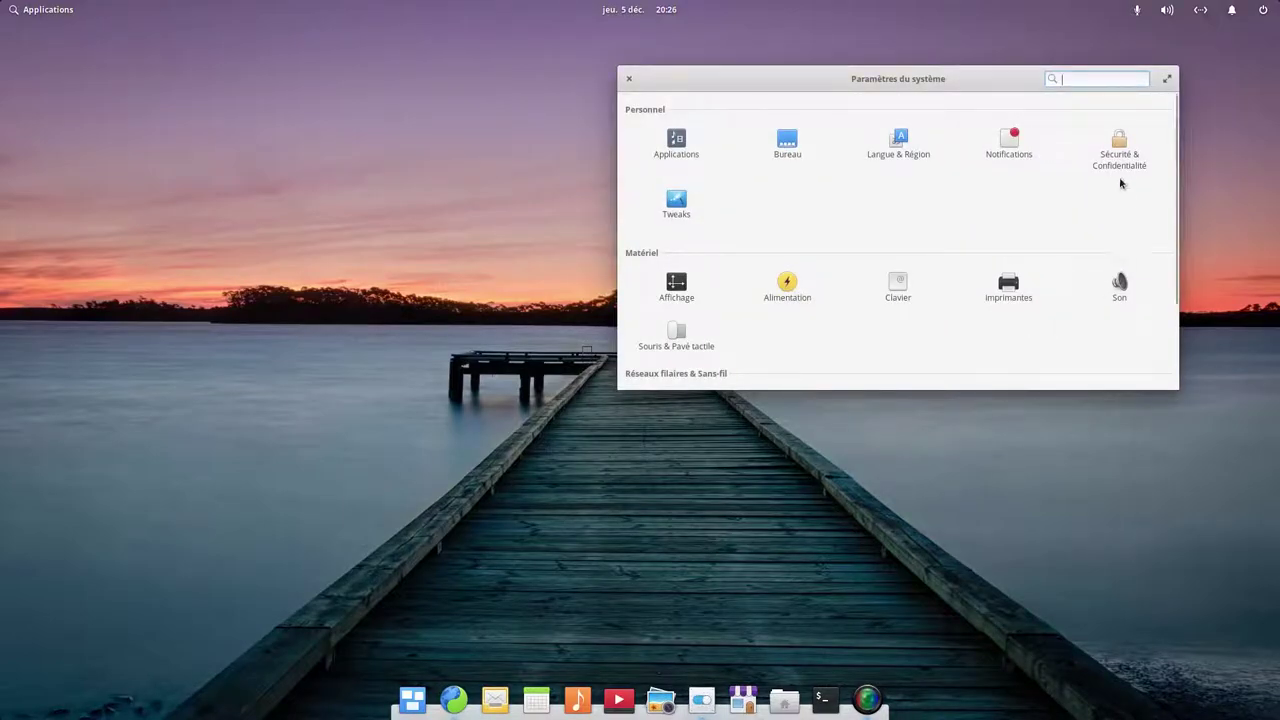
click(1117, 165)
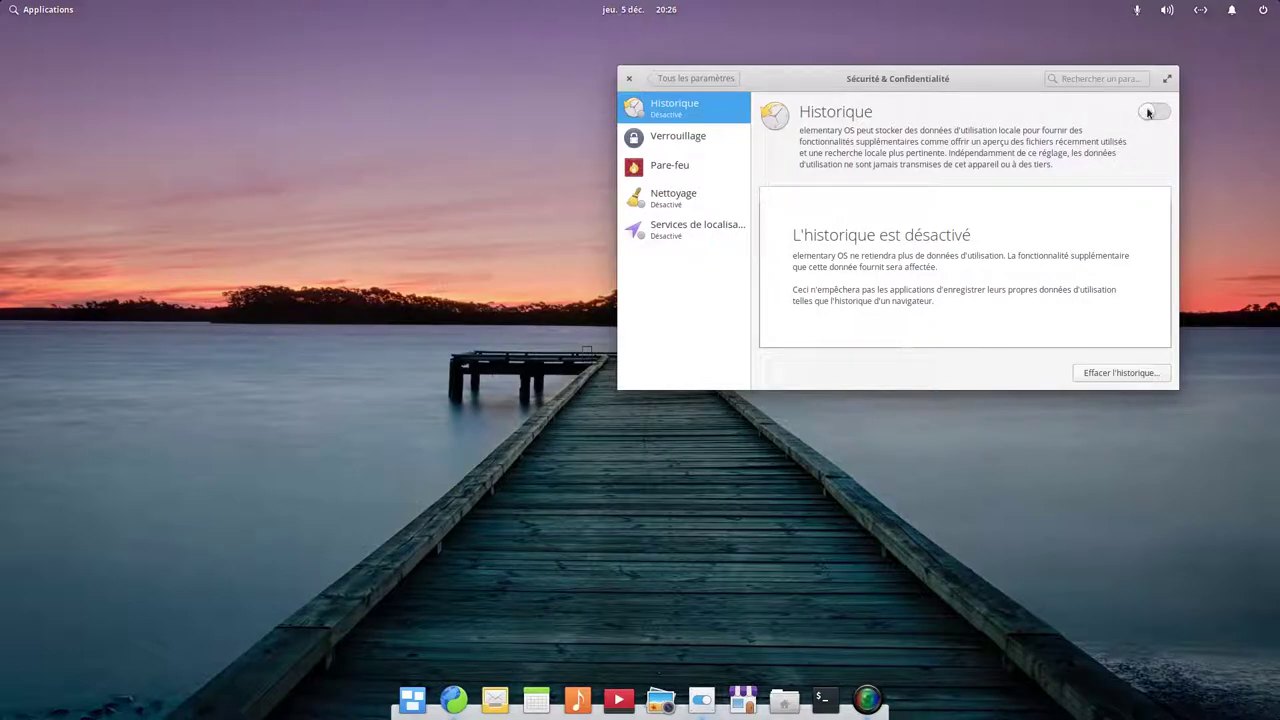
click(666, 142)
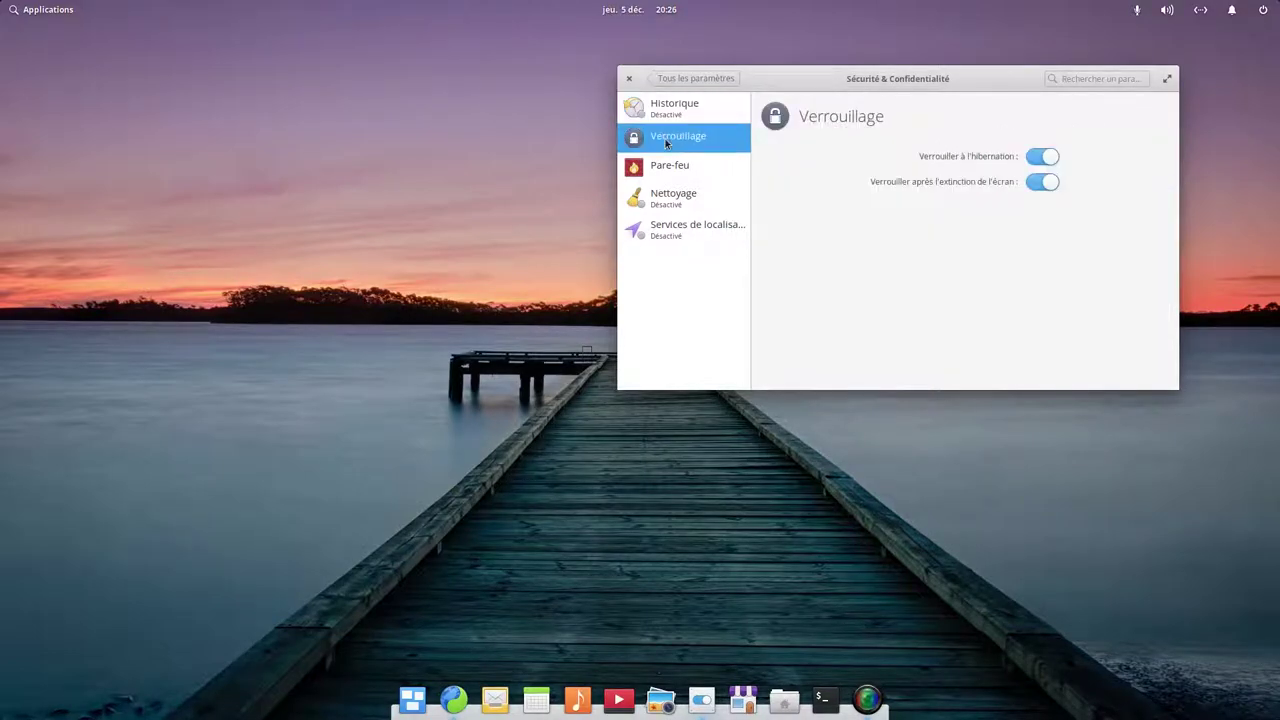
click(668, 166)
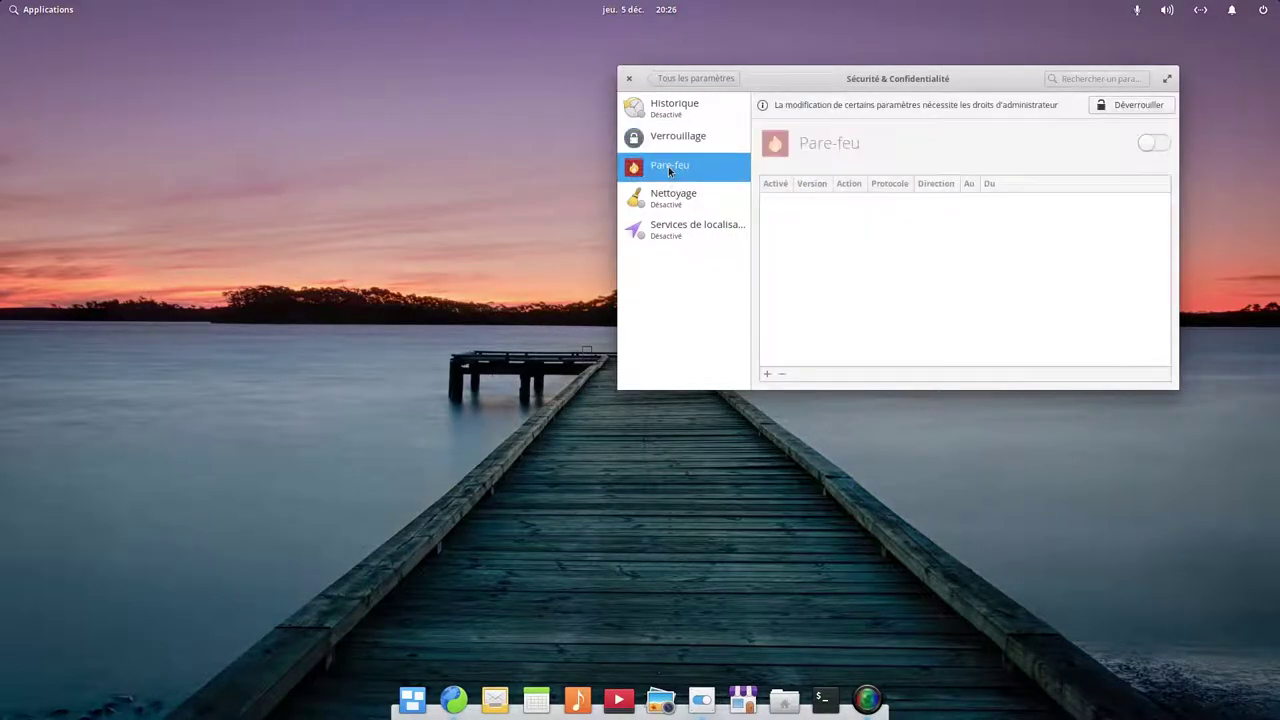
- Enable automatic deletion of both temporary files and files in the trash in the Nettoyage settings
click(669, 198)
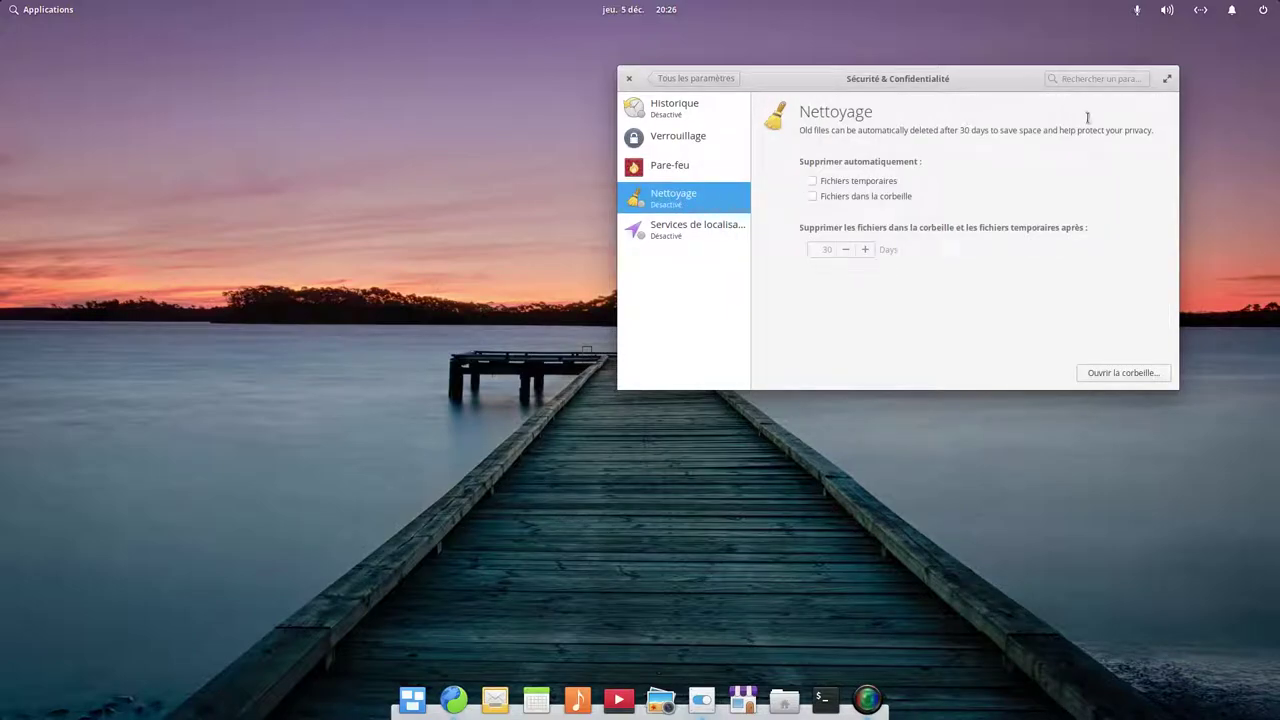
click(812, 181)
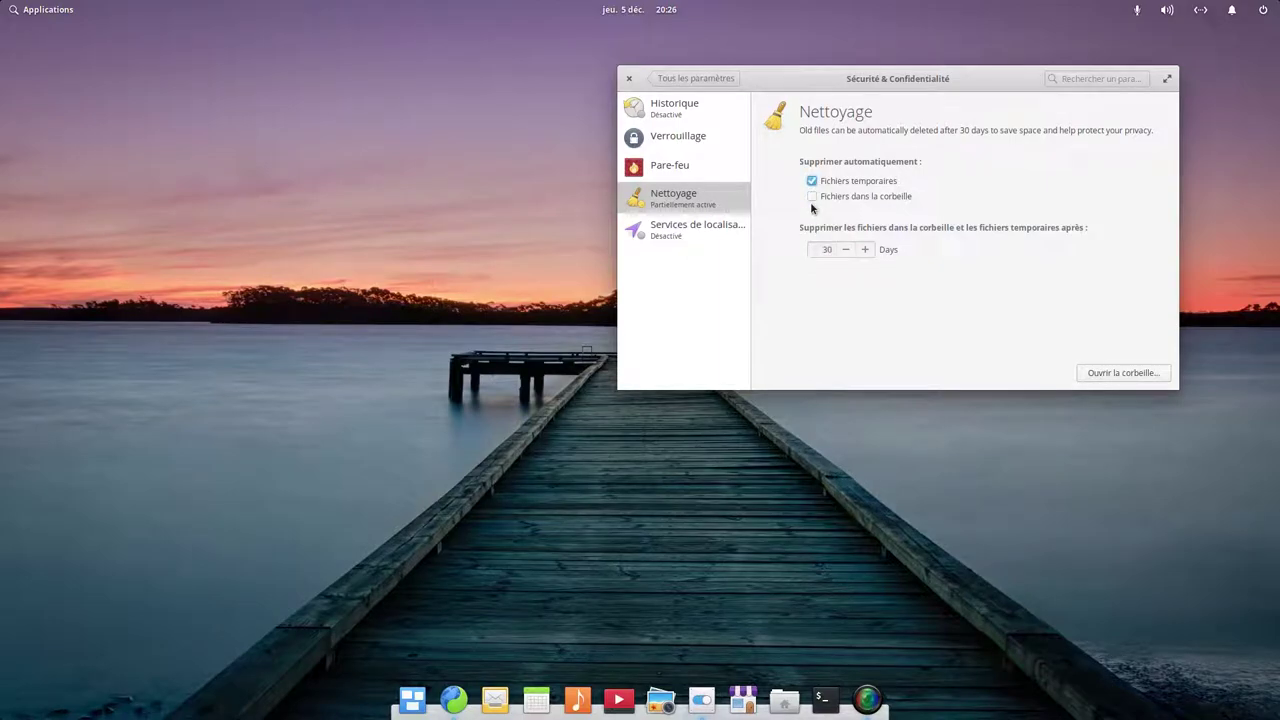
click(812, 198)
- Try lowering the automatic deletion delay to 0 days, and set it back to 30 days
click(845, 250)
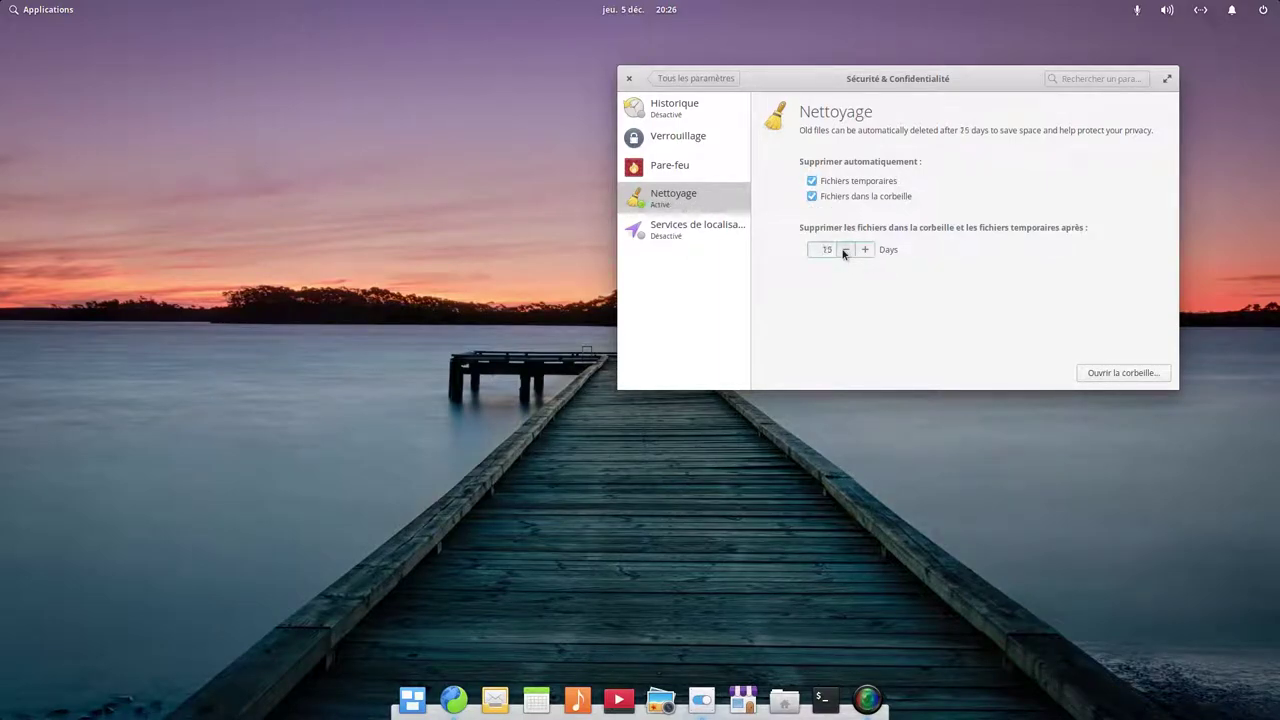
click(843, 253)
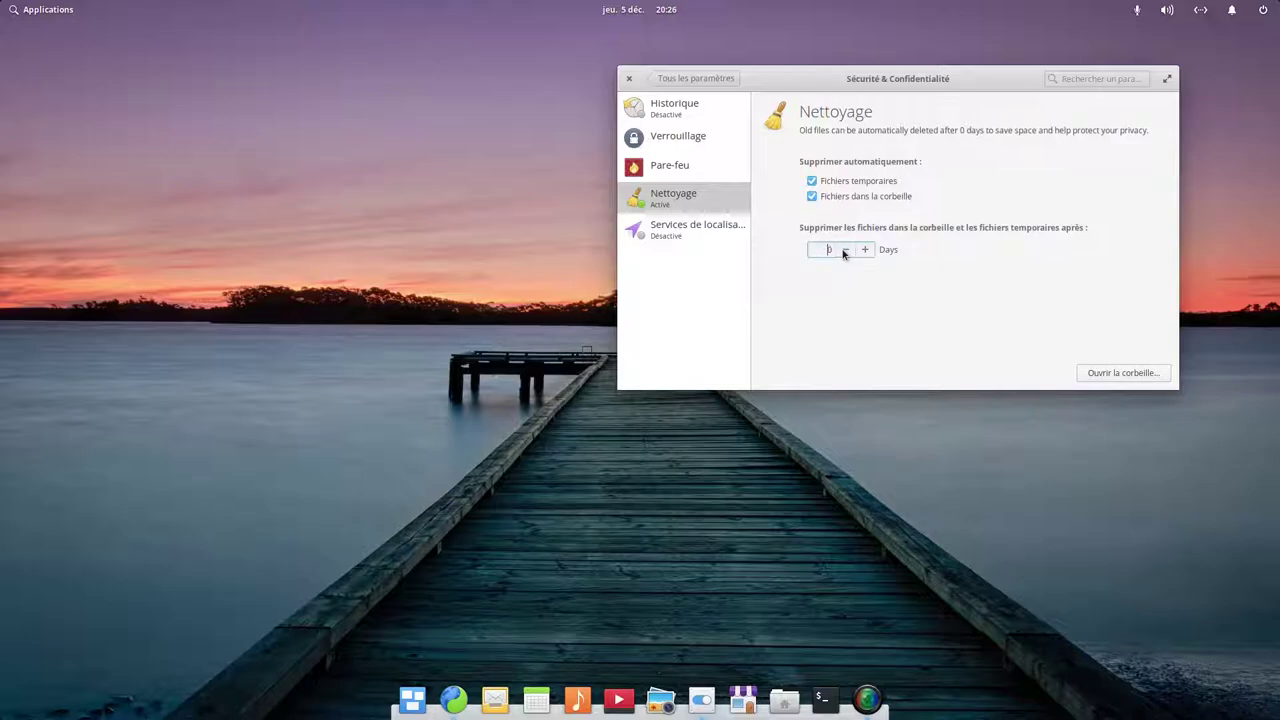
click(865, 251)
click(865, 251)
click(865, 251)
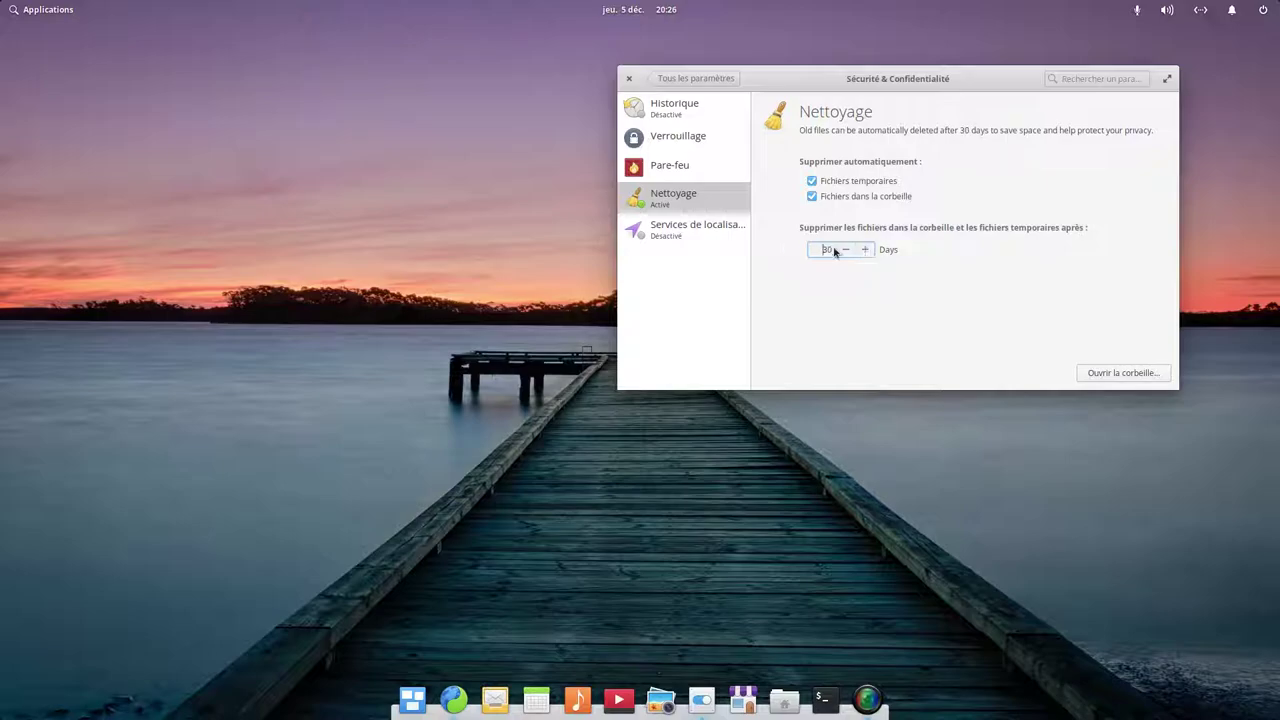
- Review the Services de localisation page of the Sécurité & Confidentialité settings, and close the settings
click(683, 229)
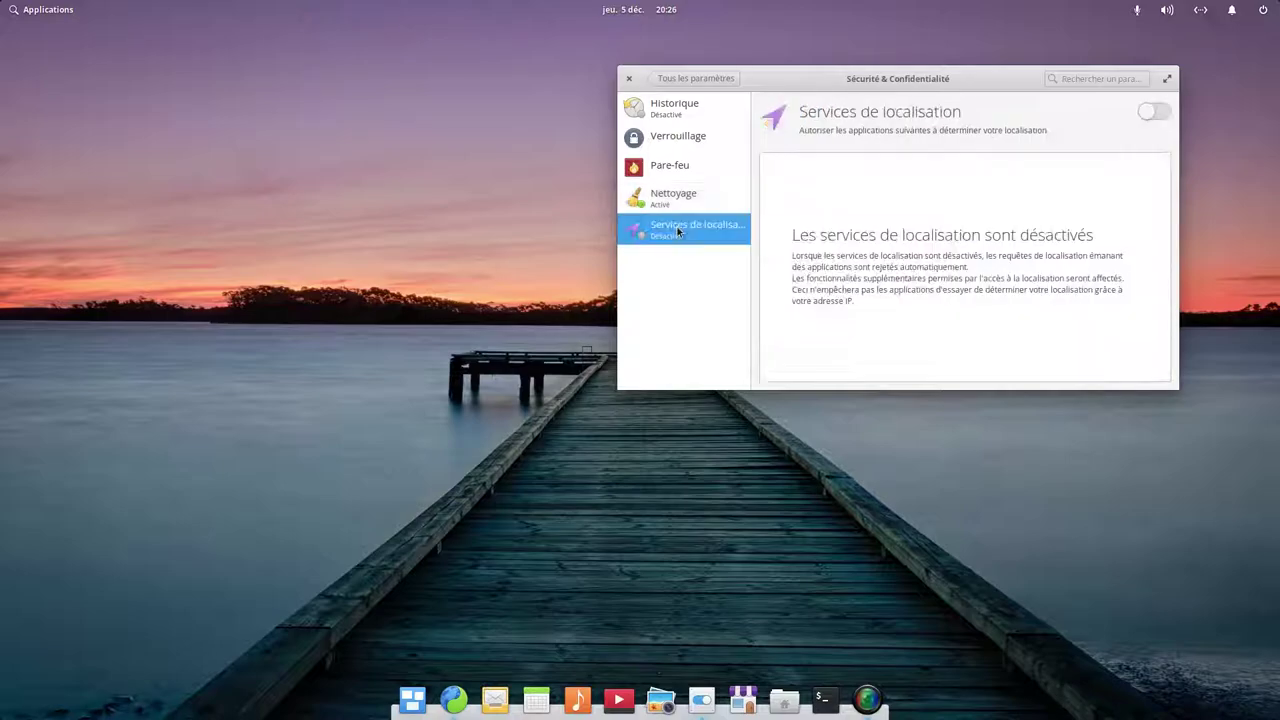
click(629, 78)
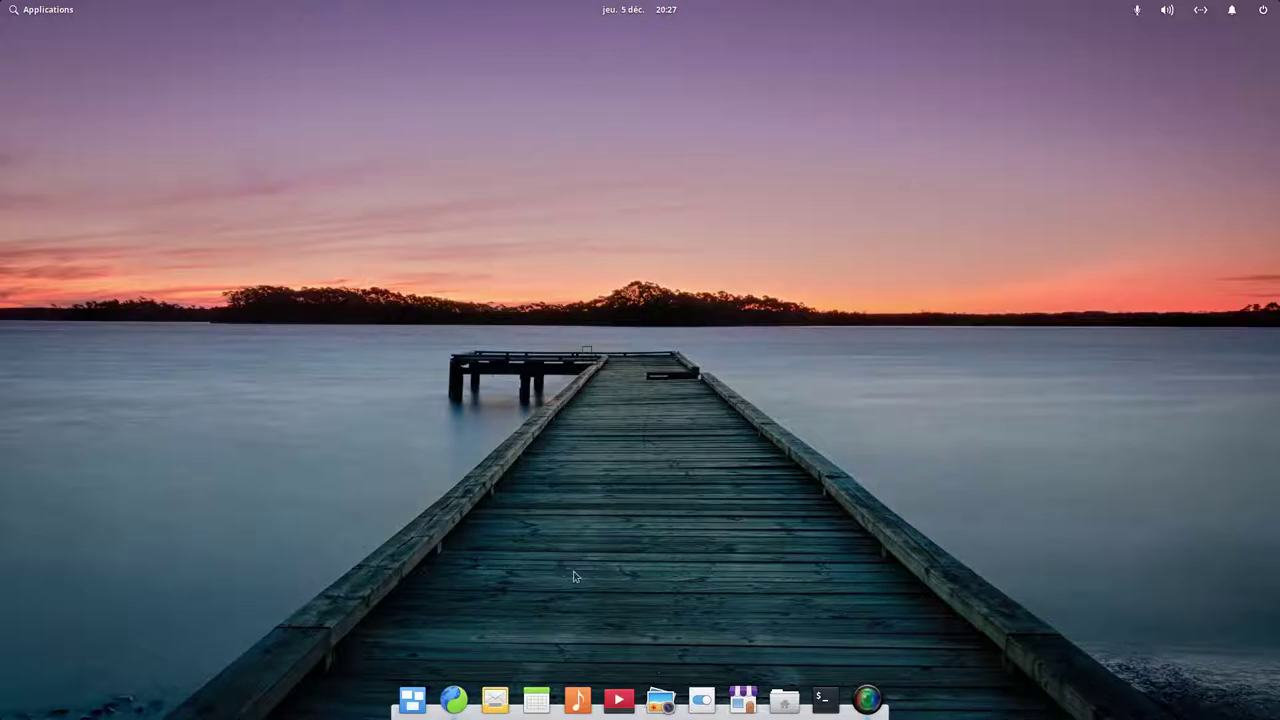
- Open a terminal and run neofetch to display the system details
click(822, 699)
text(neofetch)
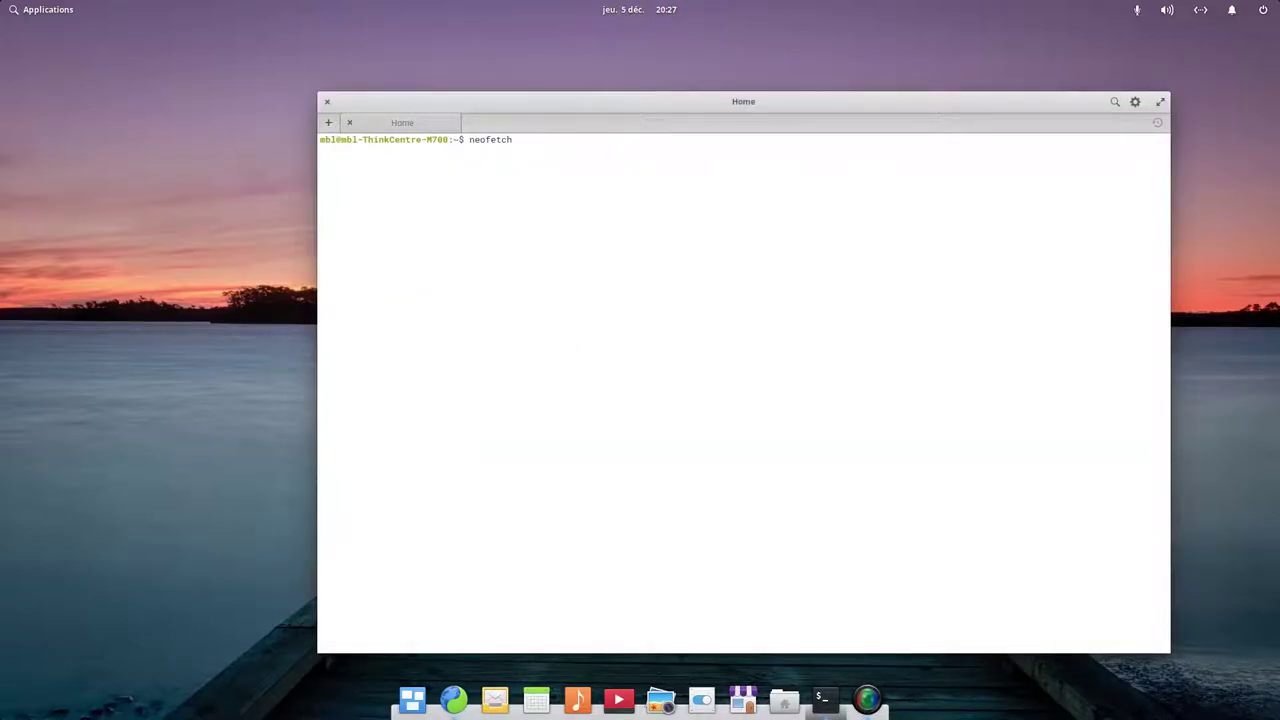
key(Return)
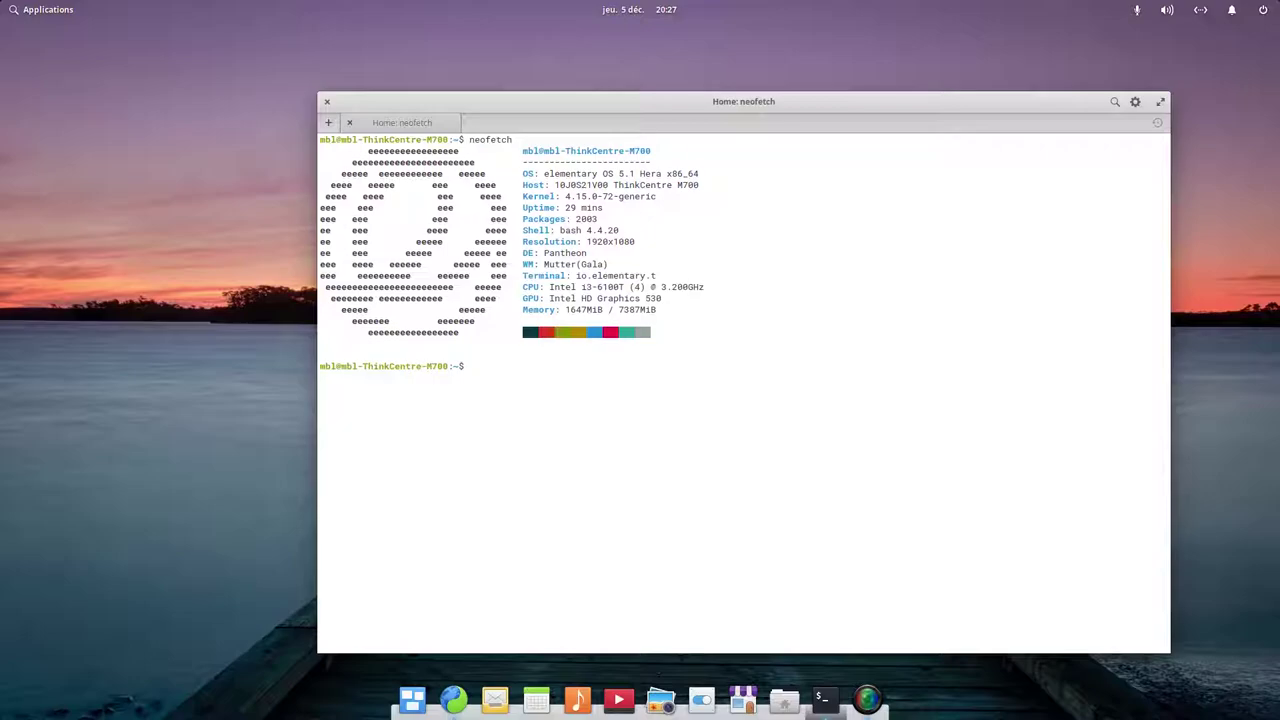